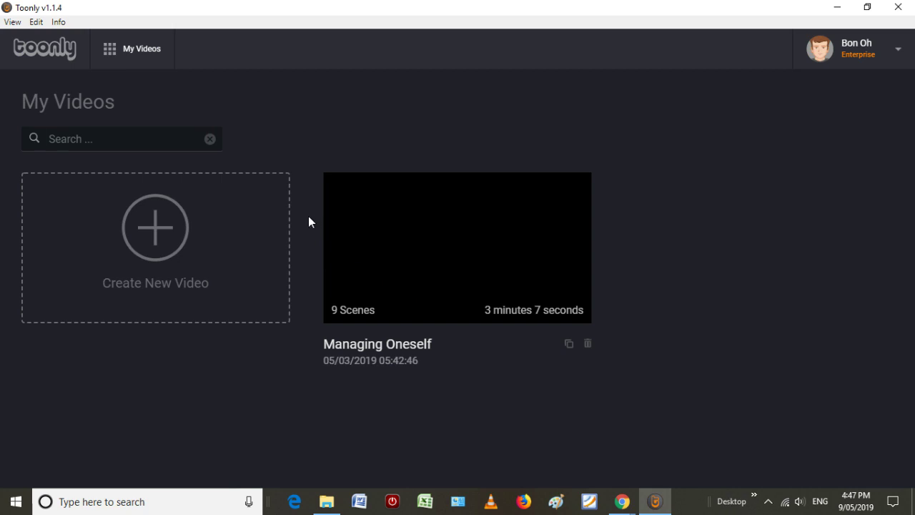
- Create a new video named 'New' and browse the scene presets in its empty editor
click(154, 236)
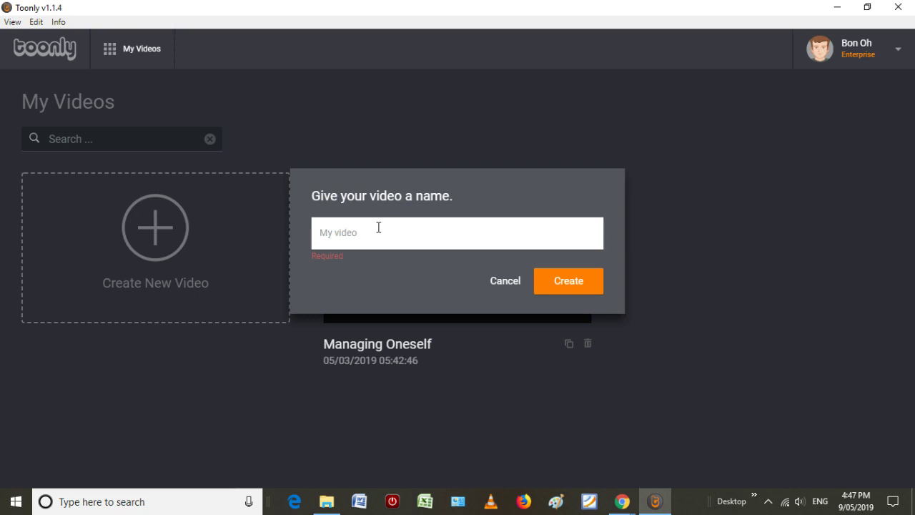
text(New)
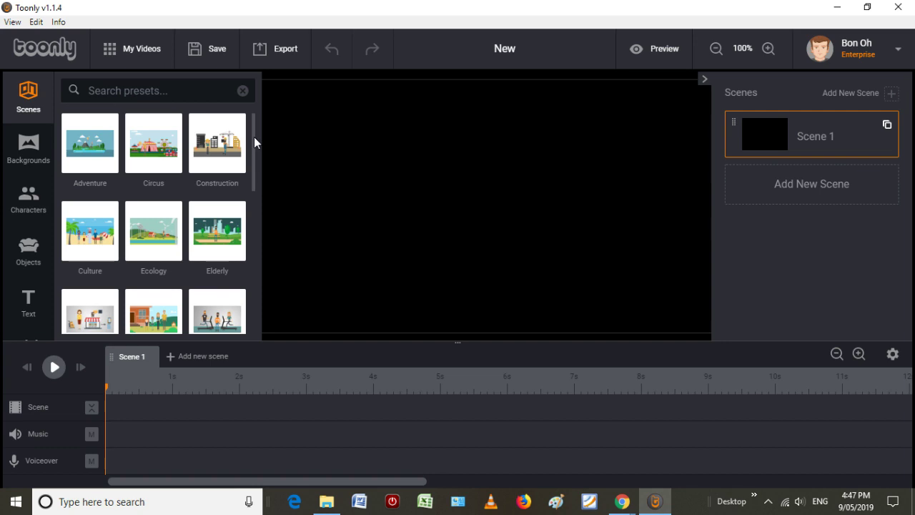
scroll(254, 143, down, 3)
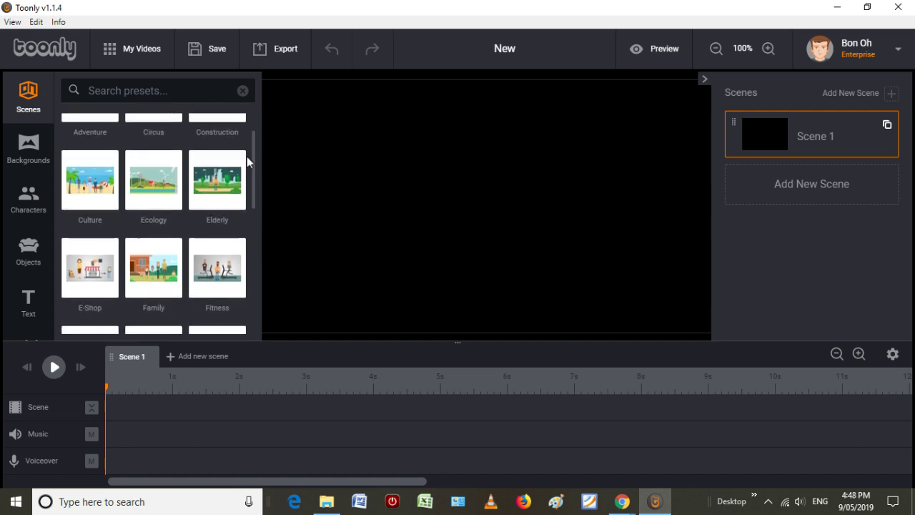
drag(252, 186, 262, 118)
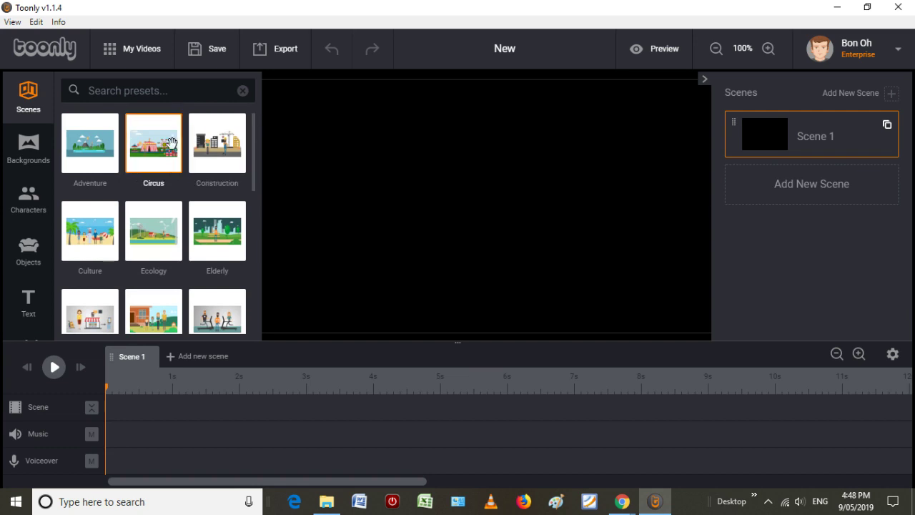
- Apply the Adventure preset to Scene 1, preview it, and trim the background near 2 seconds
drag(76, 152, 494, 198)
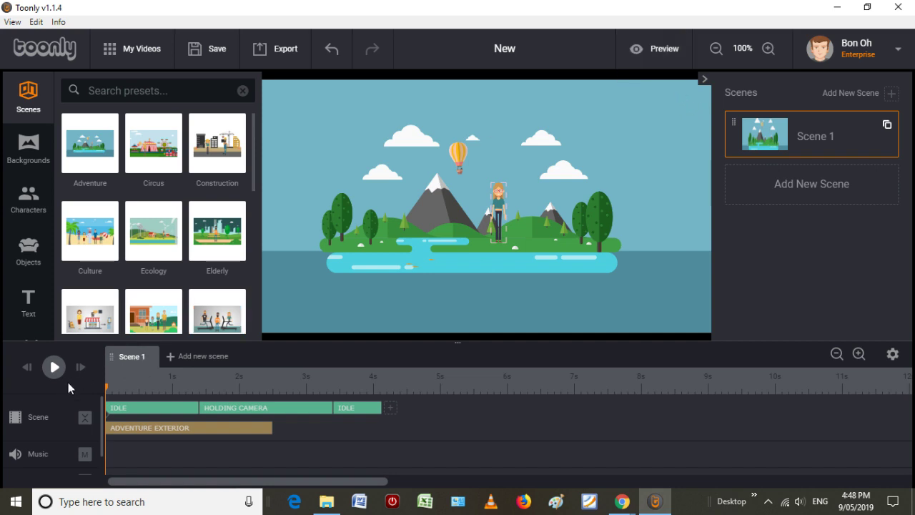
click(53, 367)
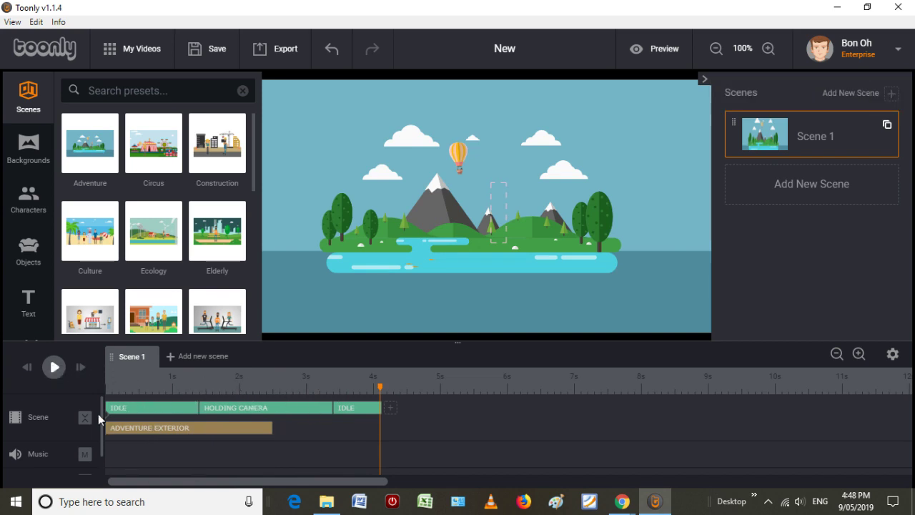
scroll(100, 419, down, 1)
drag(100, 418, 96, 394)
drag(253, 431, 215, 429)
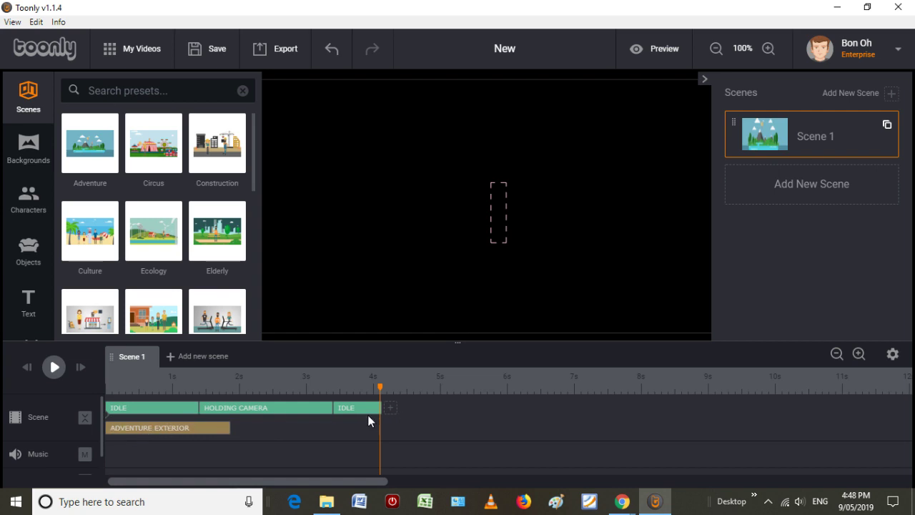
drag(362, 409, 336, 421)
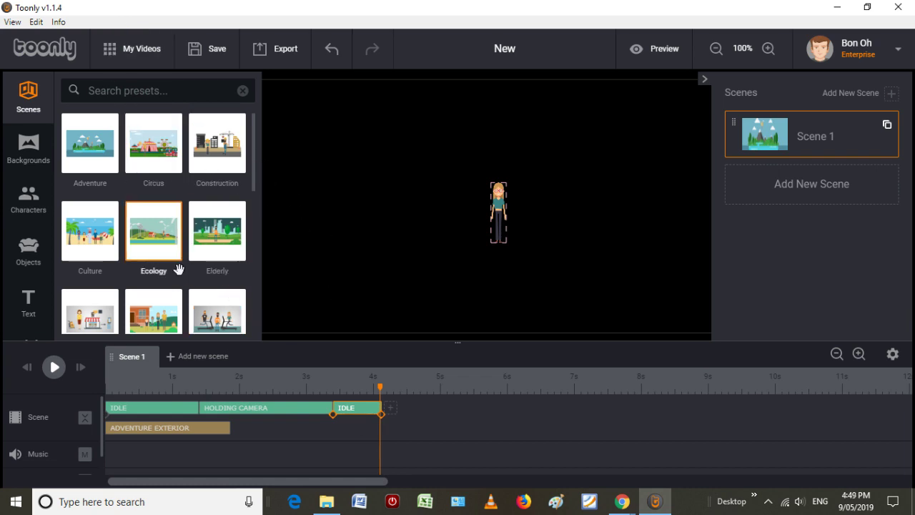
- Add Scene 2 and give it the Auditorium background
click(211, 356)
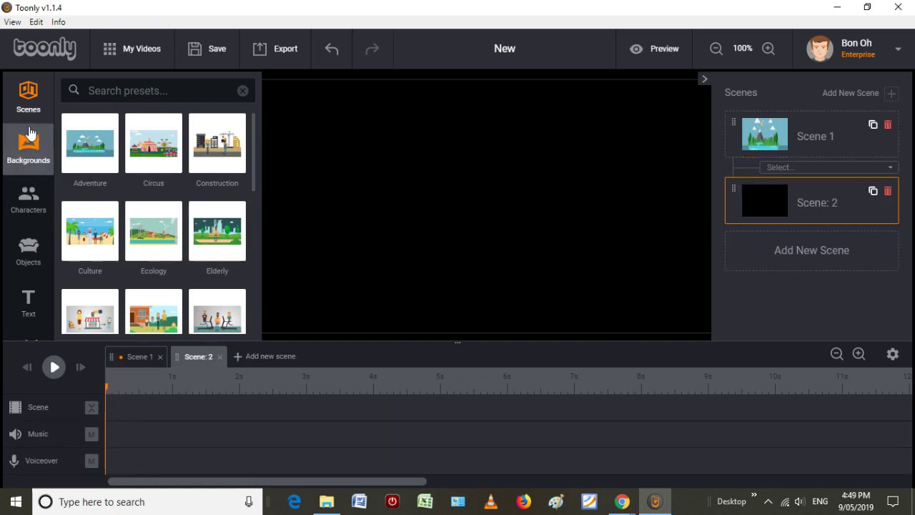
click(28, 164)
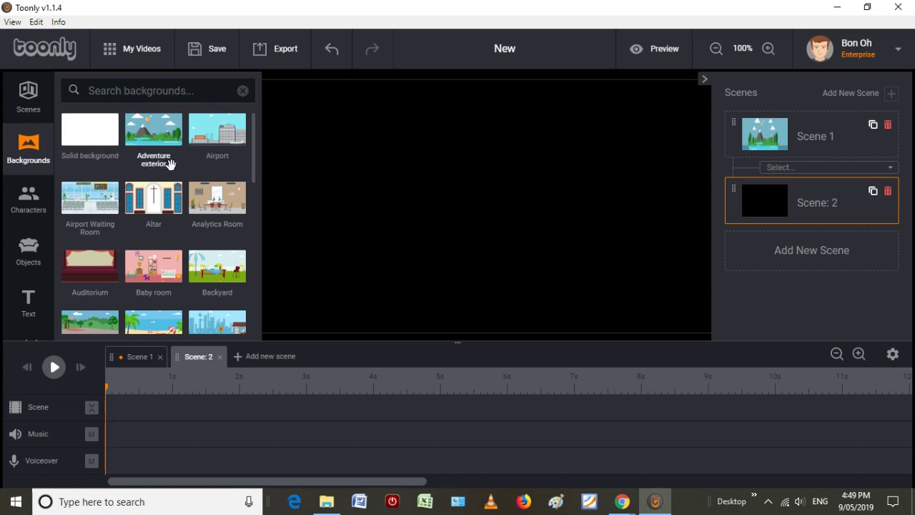
scroll(114, 212, down, 1)
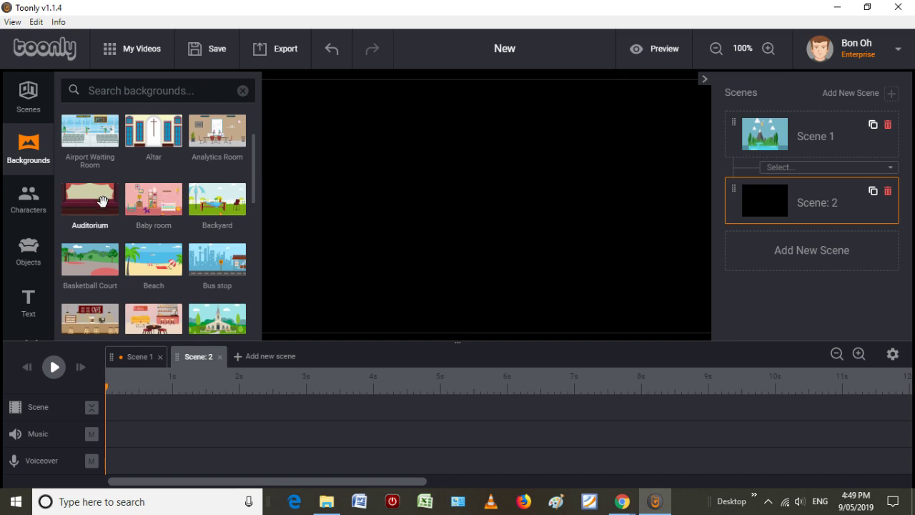
drag(114, 213, 451, 195)
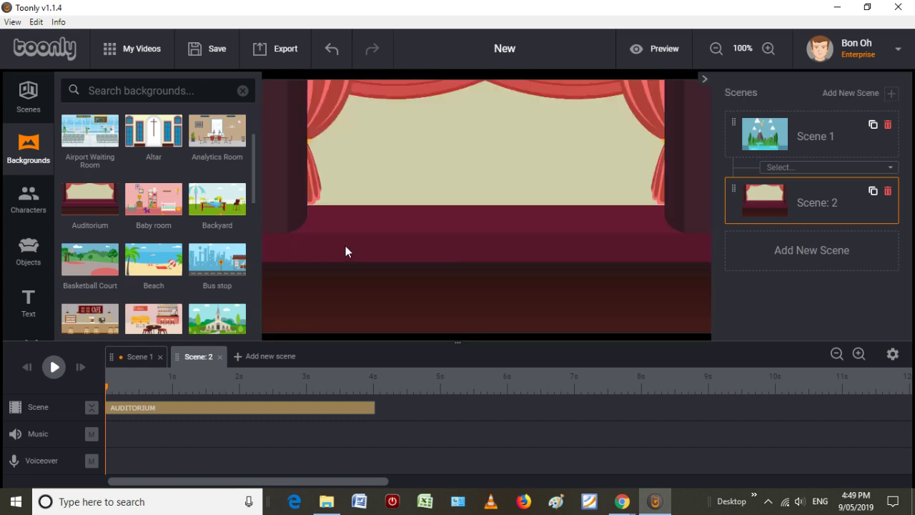
scroll(155, 186, down, 1)
scroll(156, 186, down, 5)
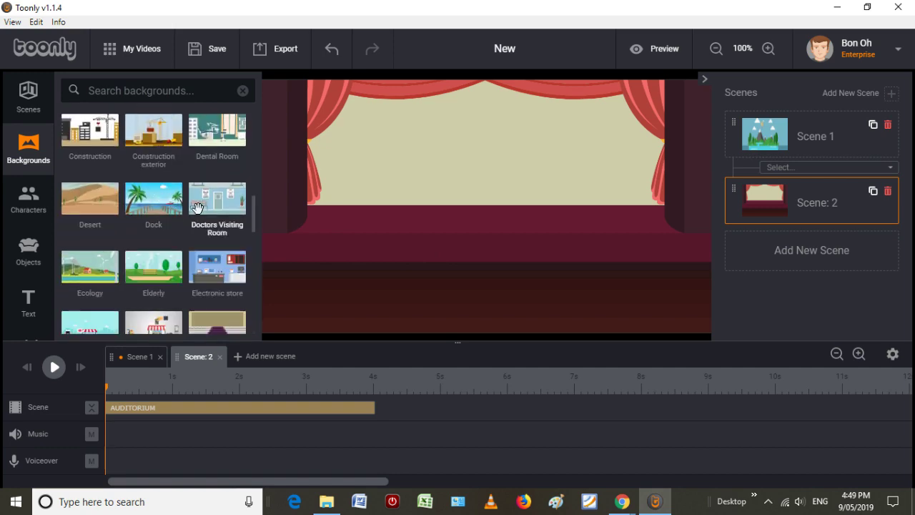
scroll(198, 208, down, 8)
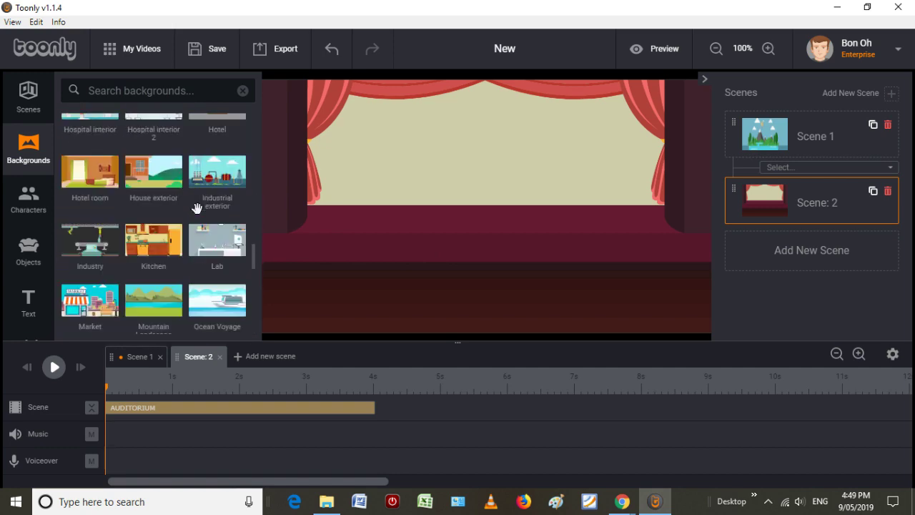
scroll(198, 209, down, 10)
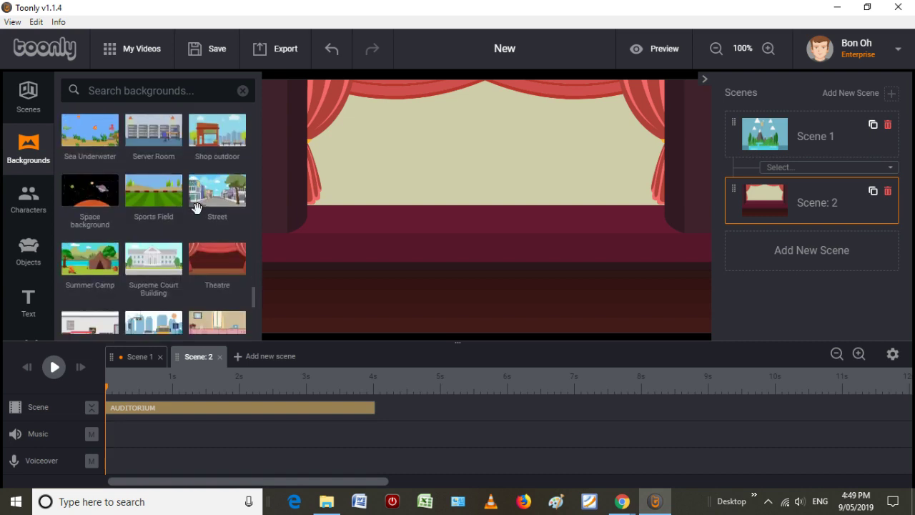
scroll(197, 209, down, 5)
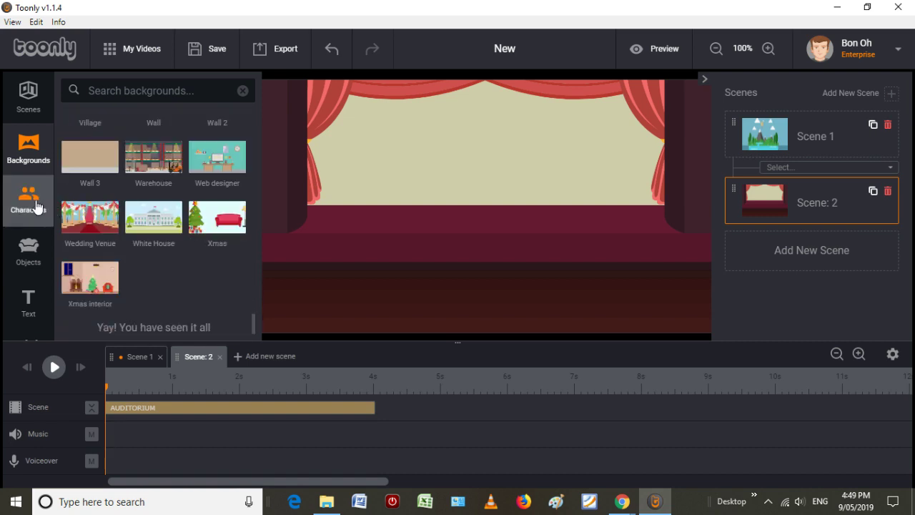
- Place the African American Man on the stage and reposition his IDLE clip
click(37, 207)
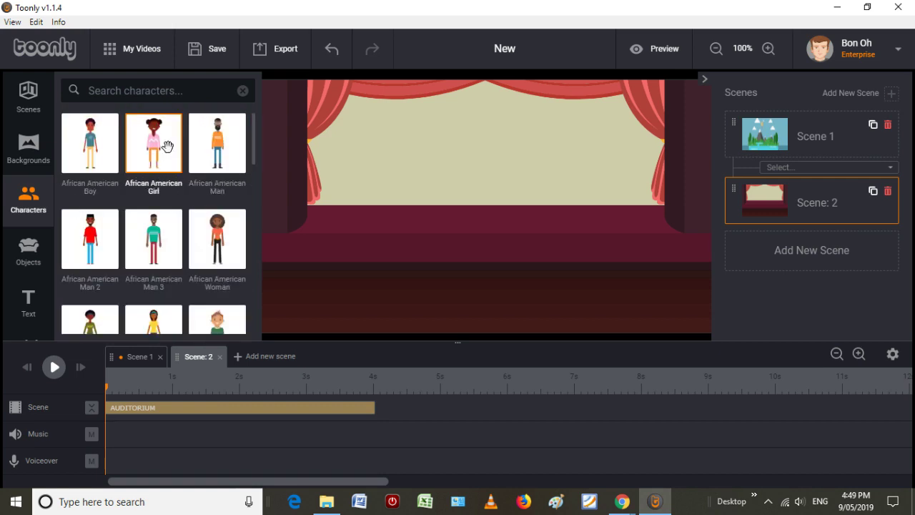
drag(213, 151, 350, 232)
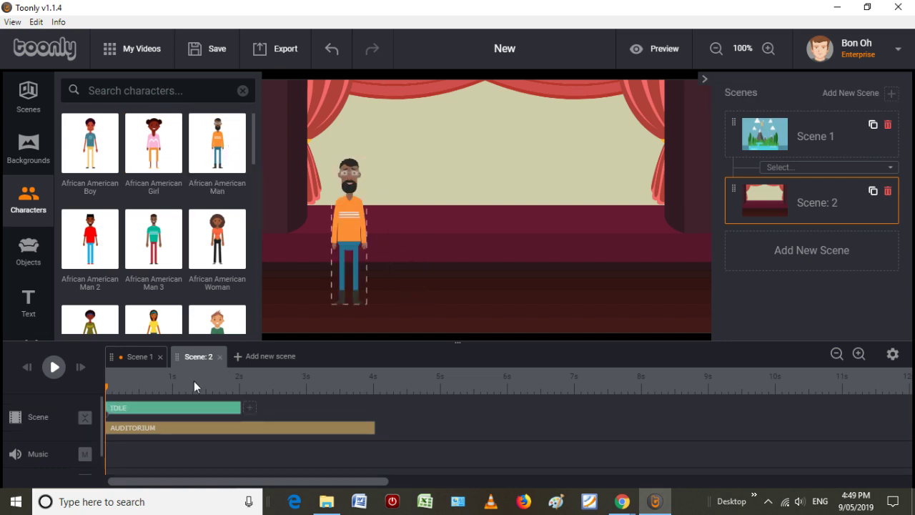
drag(184, 407, 596, 429)
drag(337, 407, 161, 411)
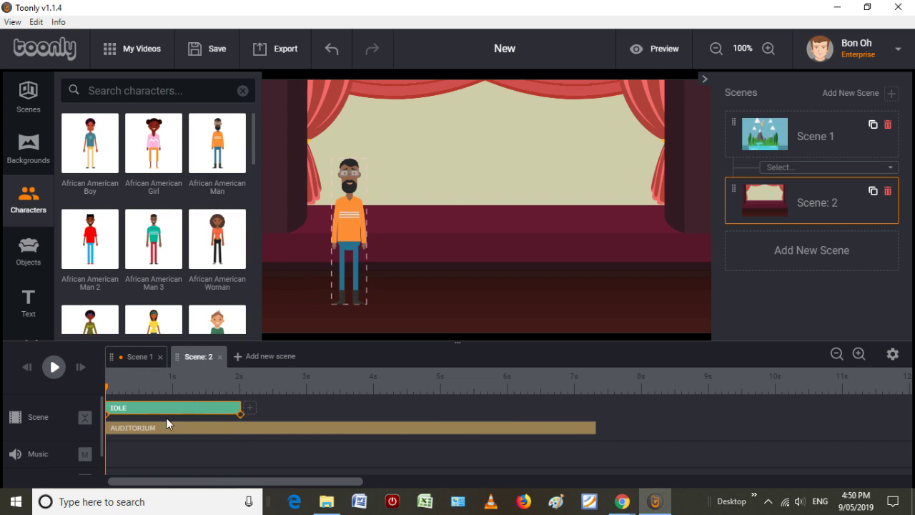
- Follow his idle with Angry and Gaming with joystick animations, then preview Scene 2
click(249, 408)
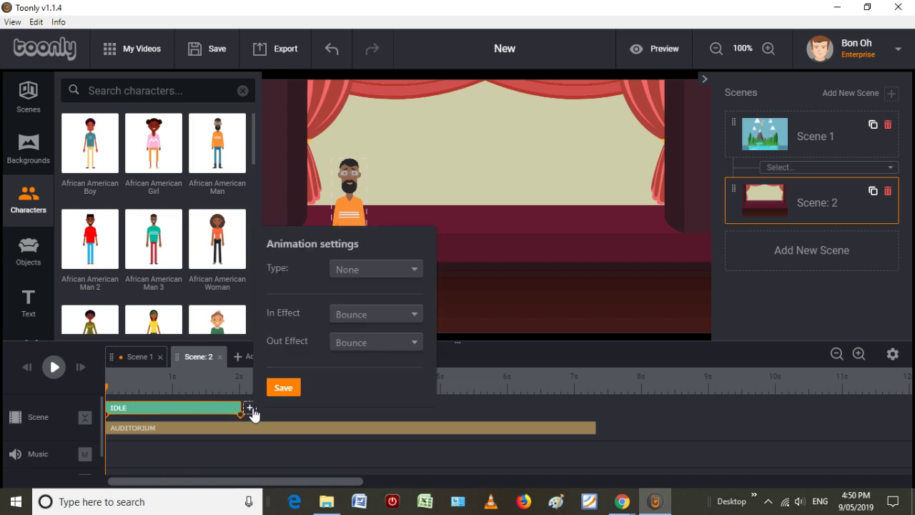
click(412, 272)
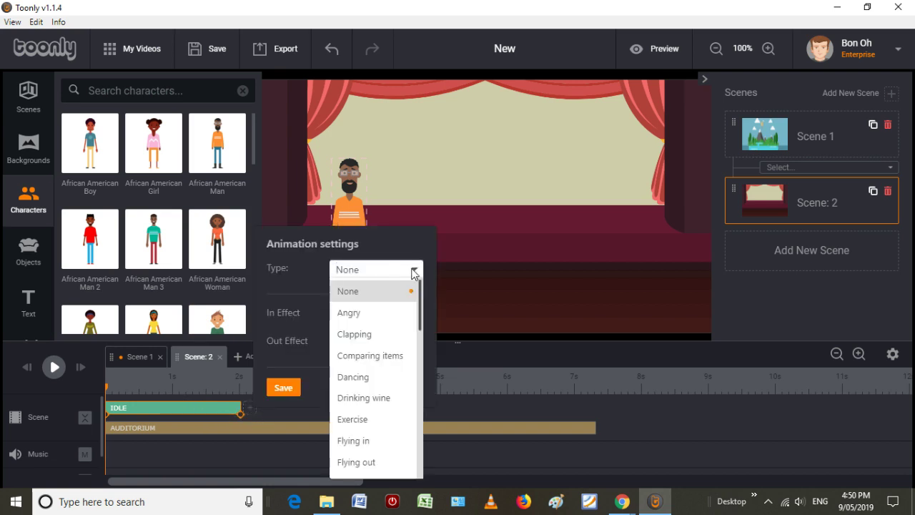
click(388, 315)
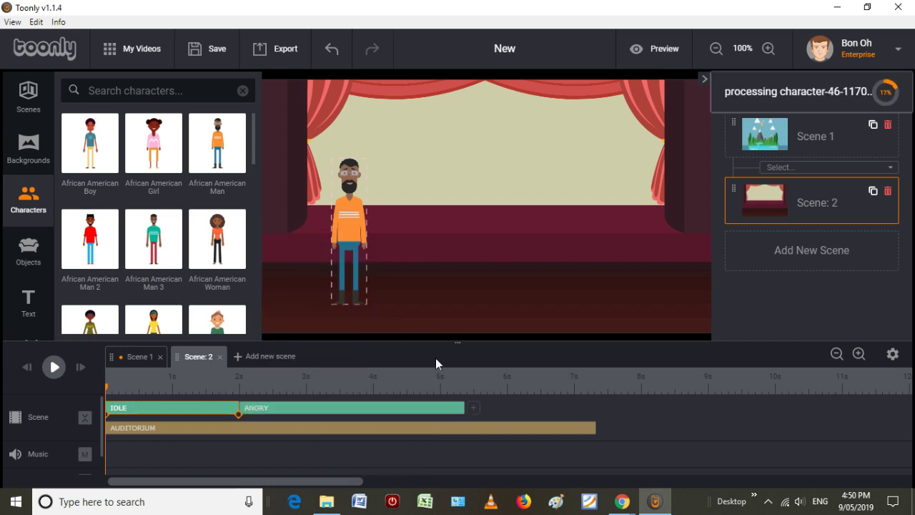
click(472, 411)
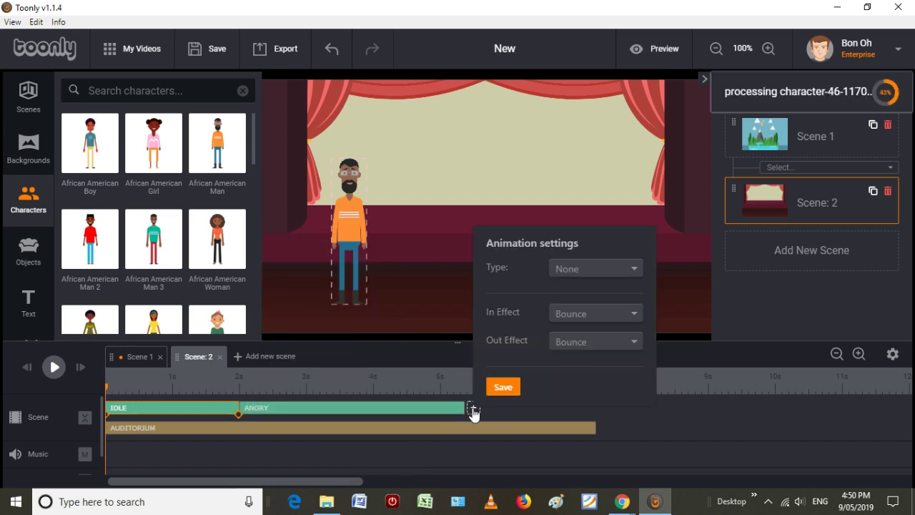
click(616, 268)
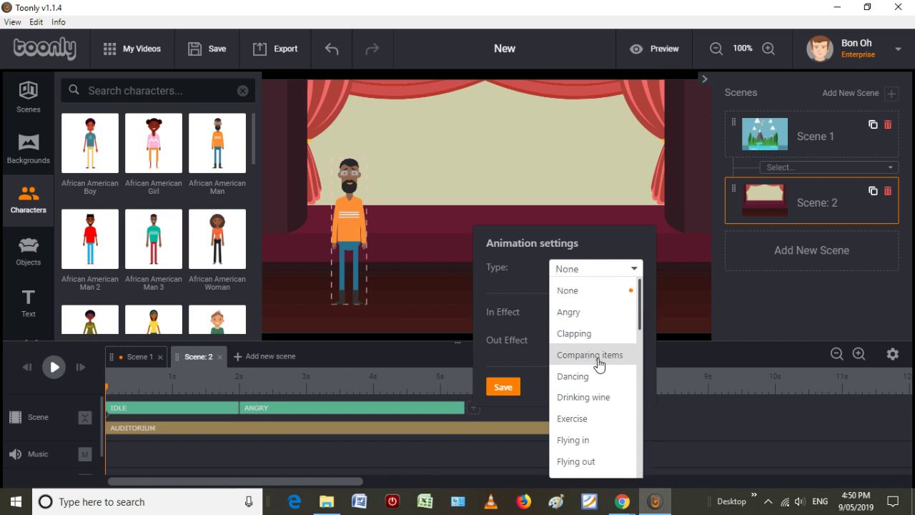
scroll(598, 363, down, 1)
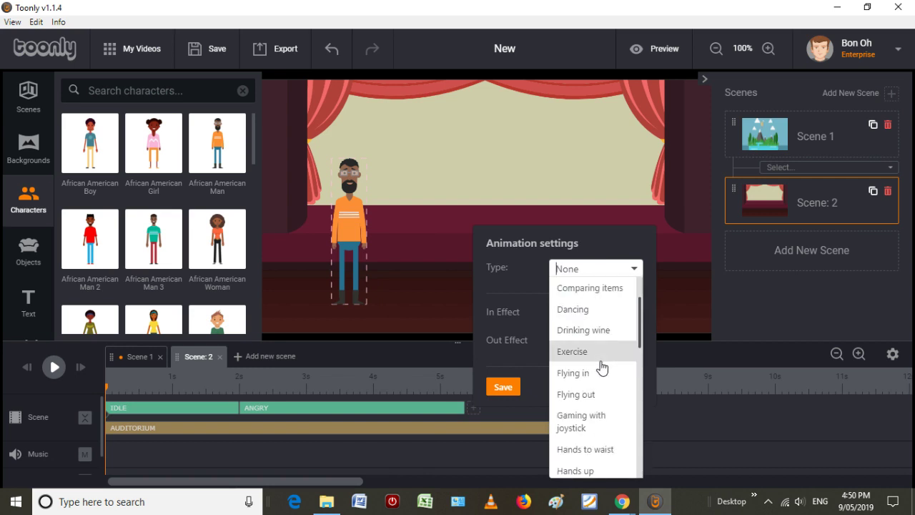
click(601, 427)
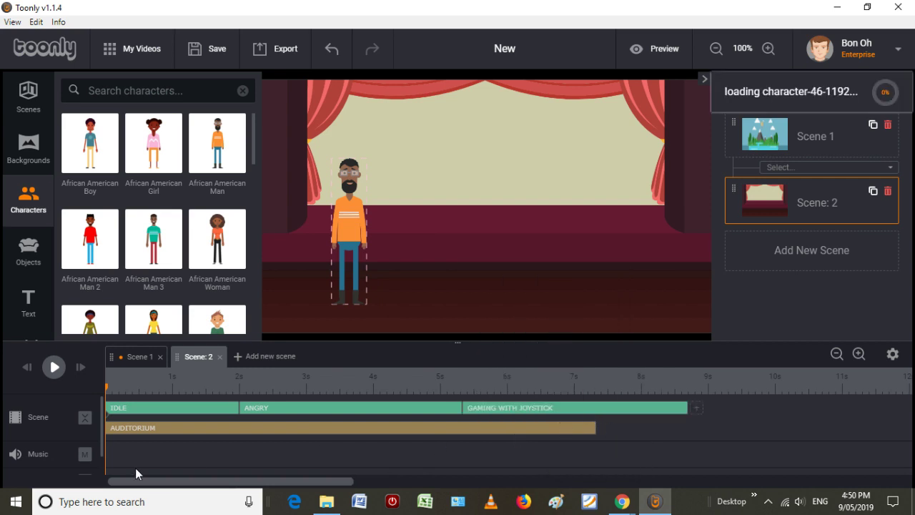
click(55, 368)
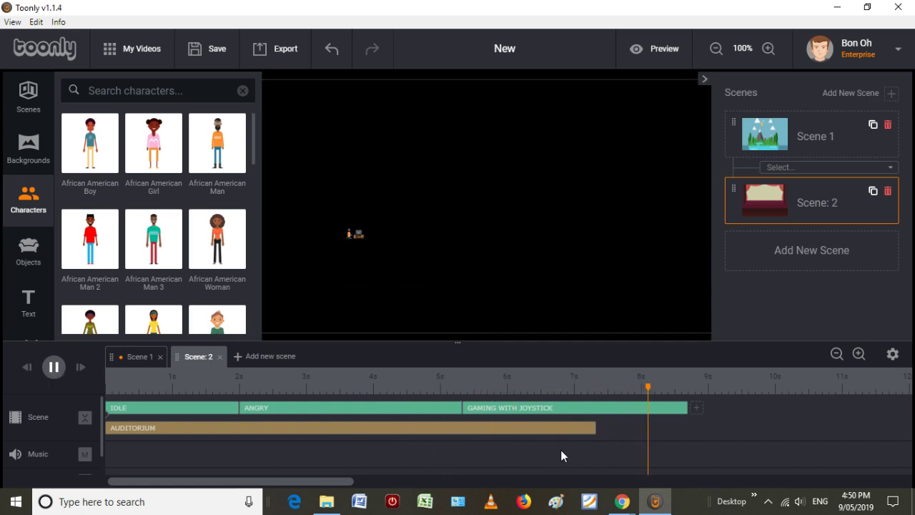
- Extend the Auditorium background and start another animation for the bearded man
drag(591, 427, 738, 427)
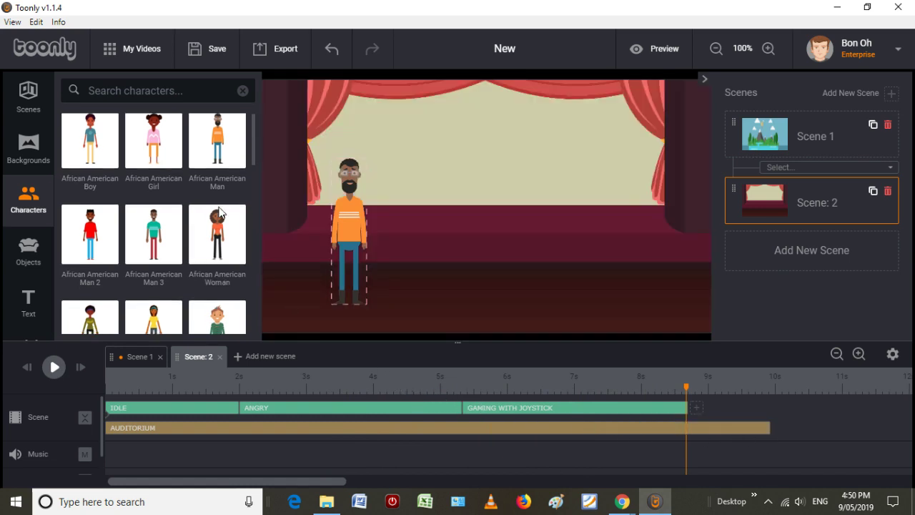
scroll(216, 208, down, 2)
scroll(217, 207, down, 3)
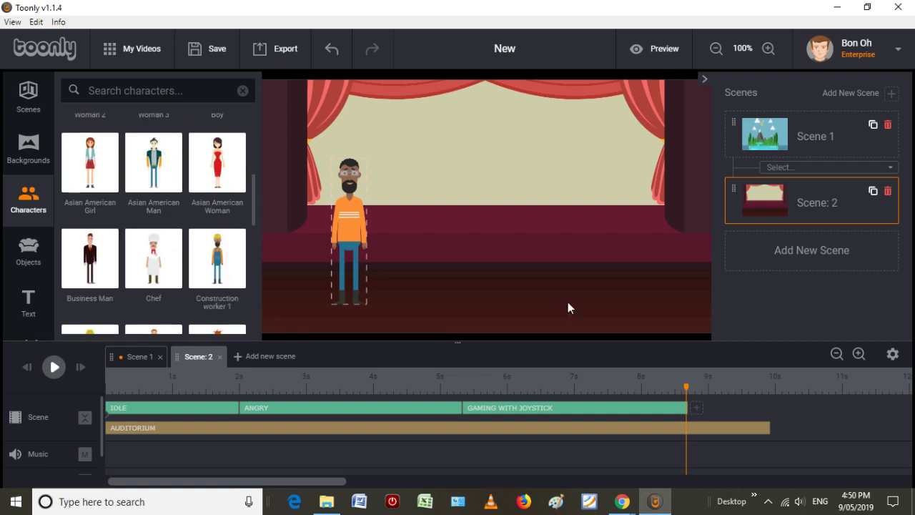
click(696, 409)
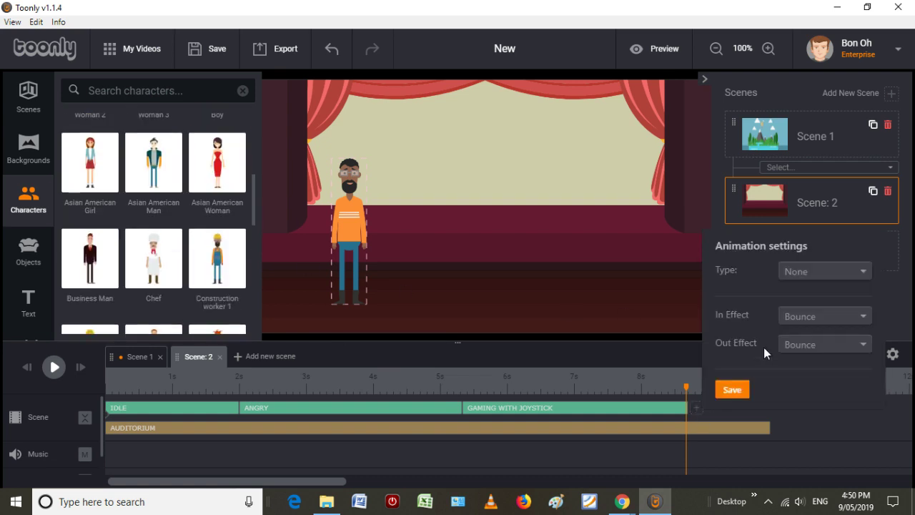
click(870, 271)
scroll(818, 318, down, 3)
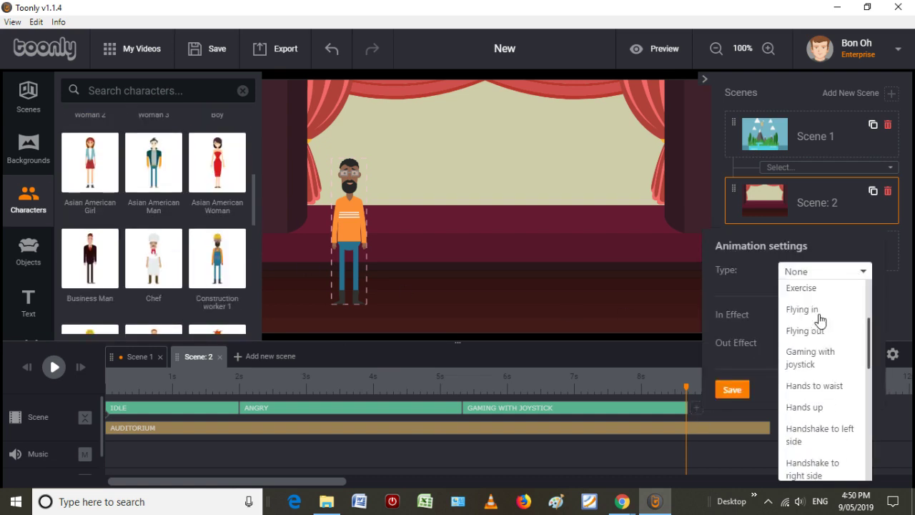
scroll(820, 319, down, 5)
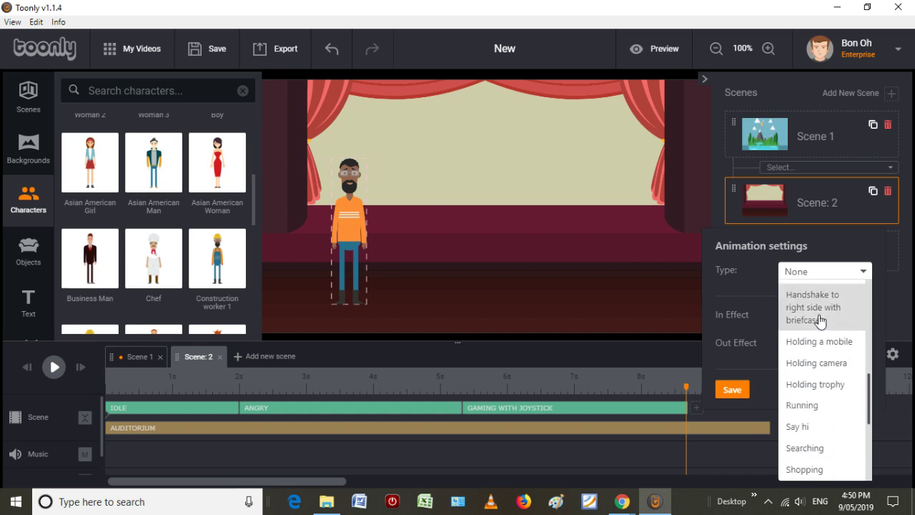
scroll(820, 320, down, 5)
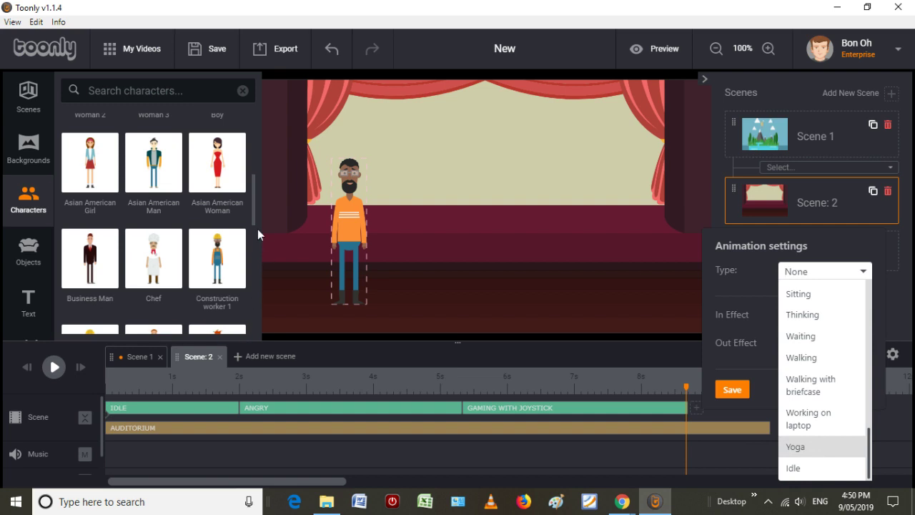
drag(251, 206, 251, 228)
- Add the Business Man with a Drinking wine animation after his idle, then rewind
drag(76, 181, 468, 241)
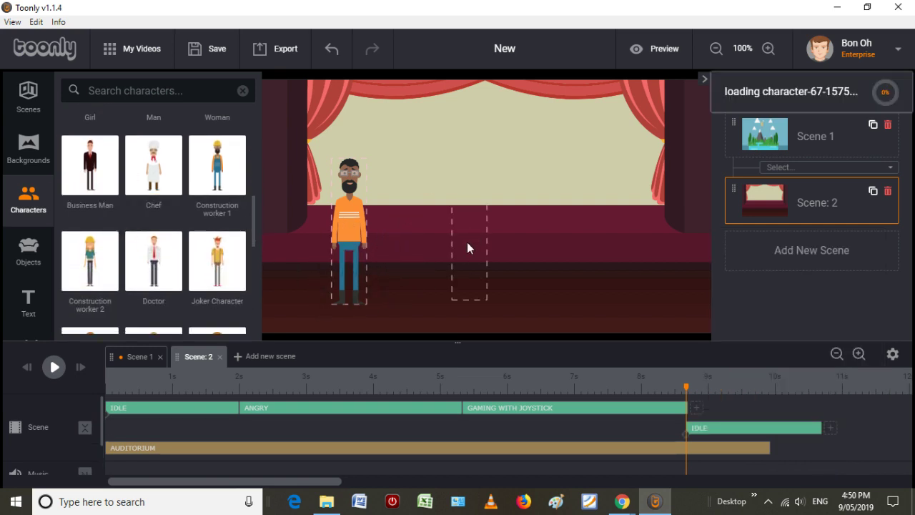
click(831, 430)
click(799, 297)
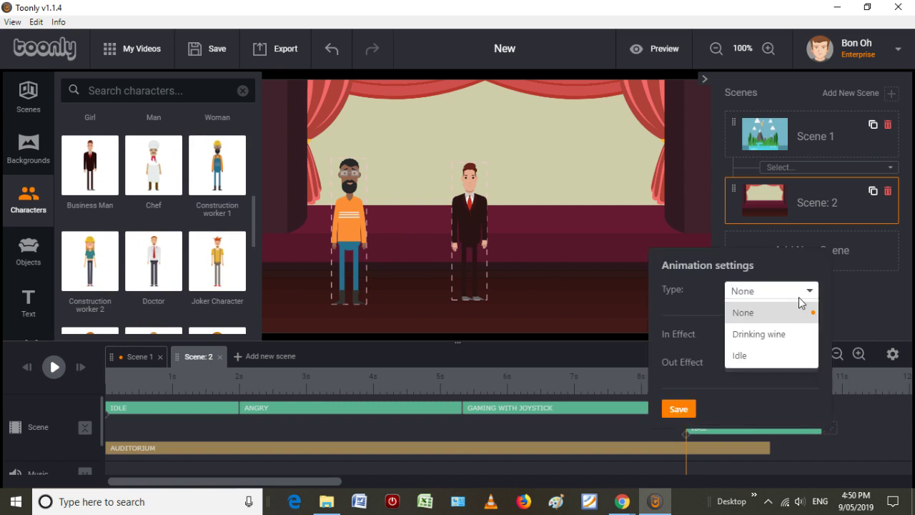
click(781, 341)
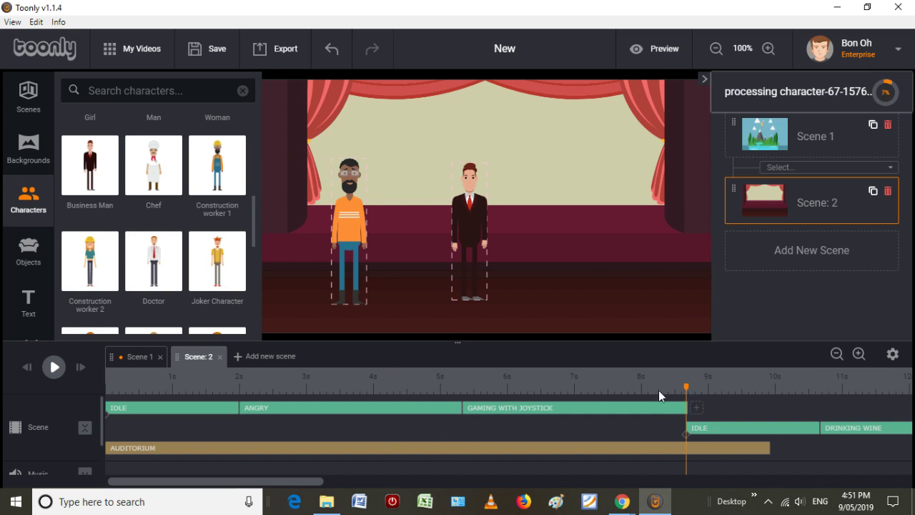
drag(687, 387, 75, 412)
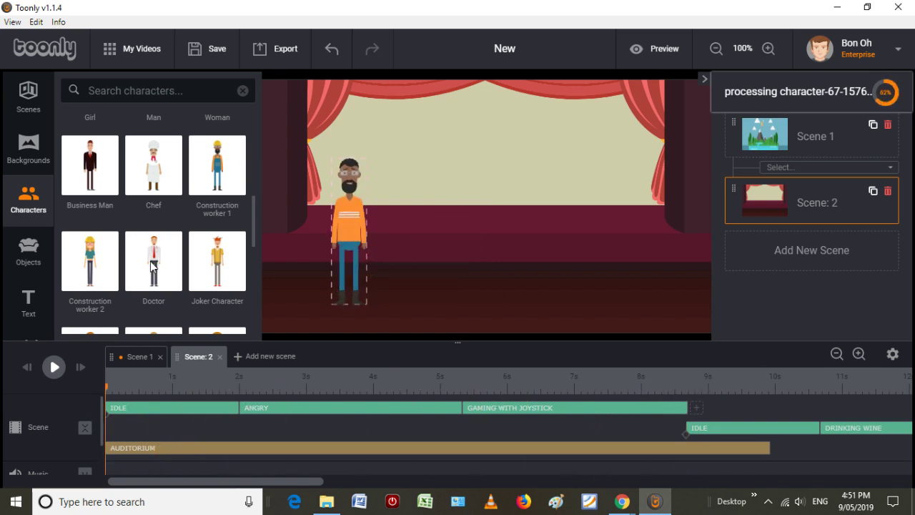
scroll(175, 201, down, 3)
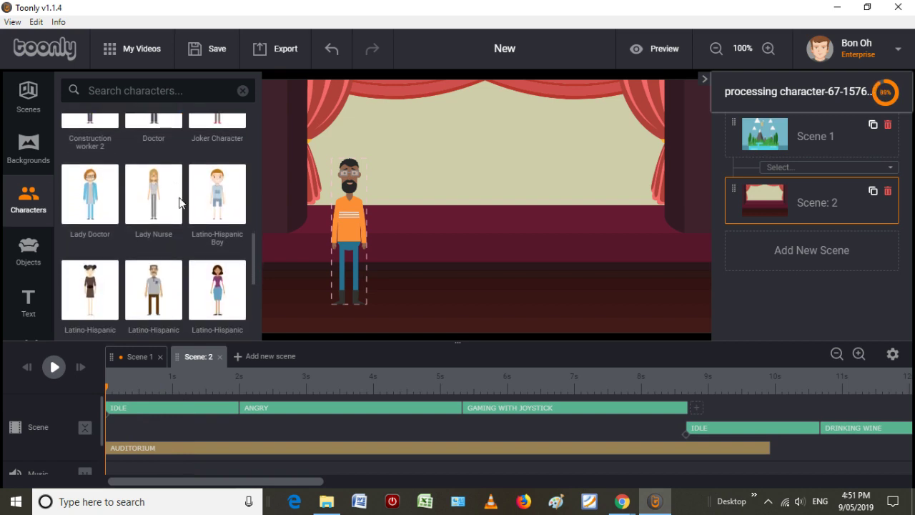
scroll(185, 204, down, 1)
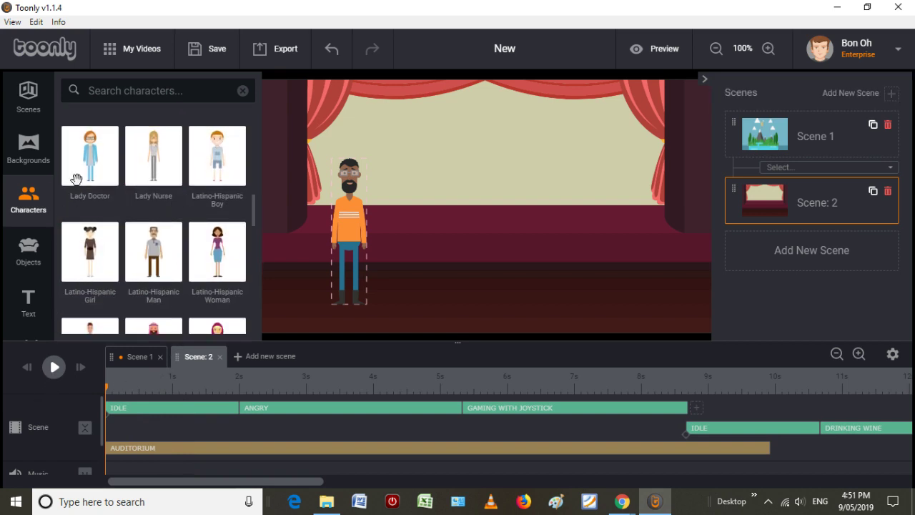
- Add Scene 3 filled with the Fitness preset and preview the treadmill characters
click(270, 358)
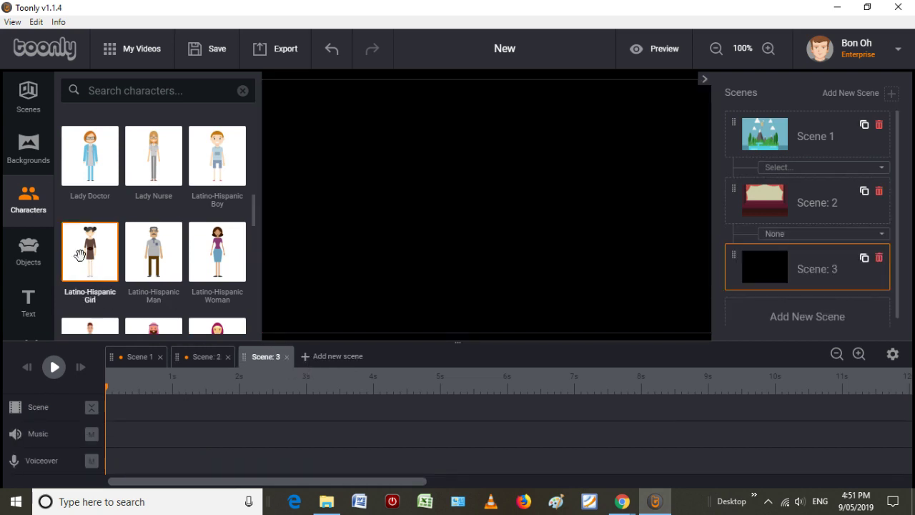
click(39, 113)
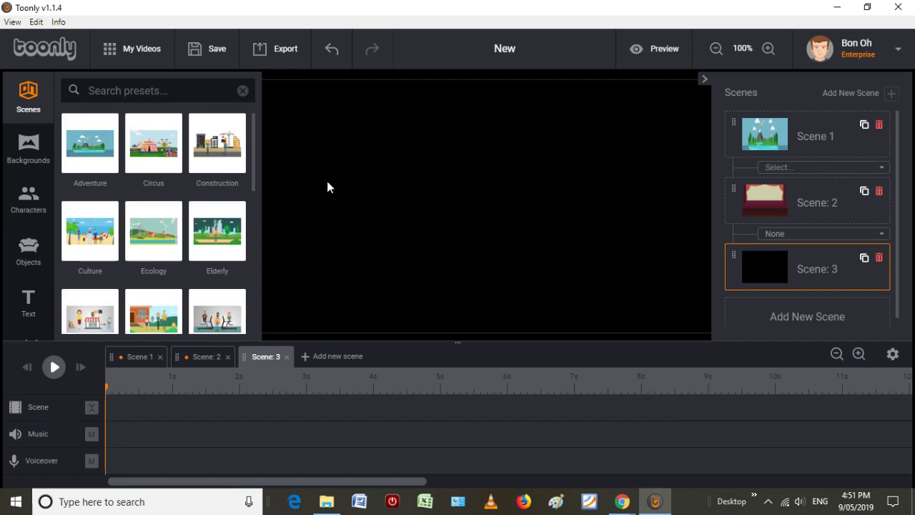
scroll(254, 238, down, 1)
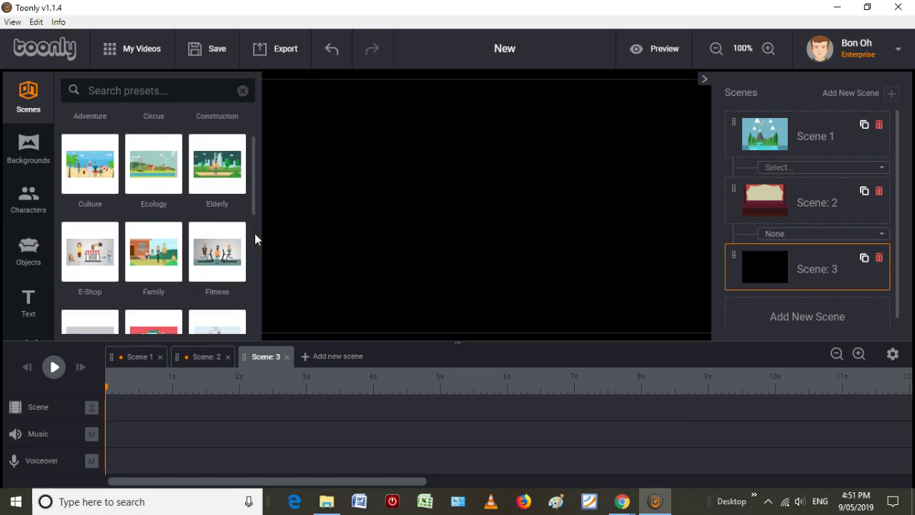
drag(237, 262, 413, 278)
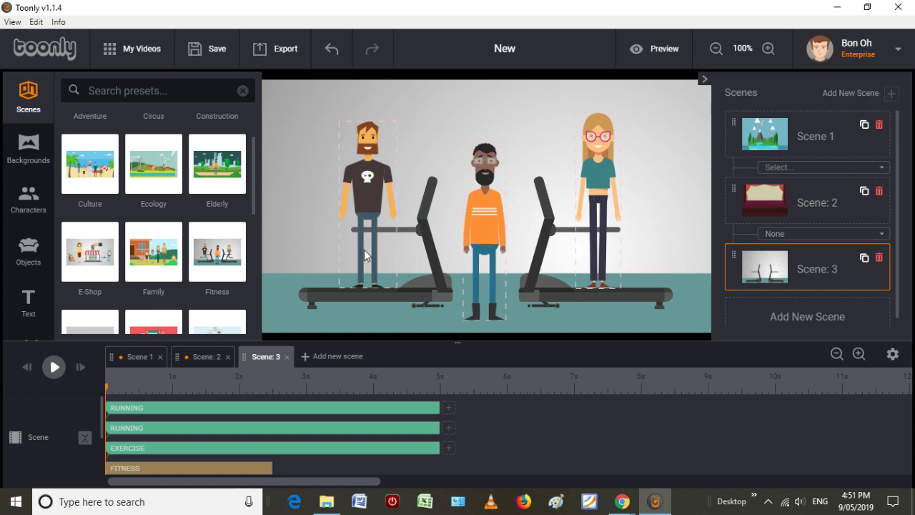
click(53, 368)
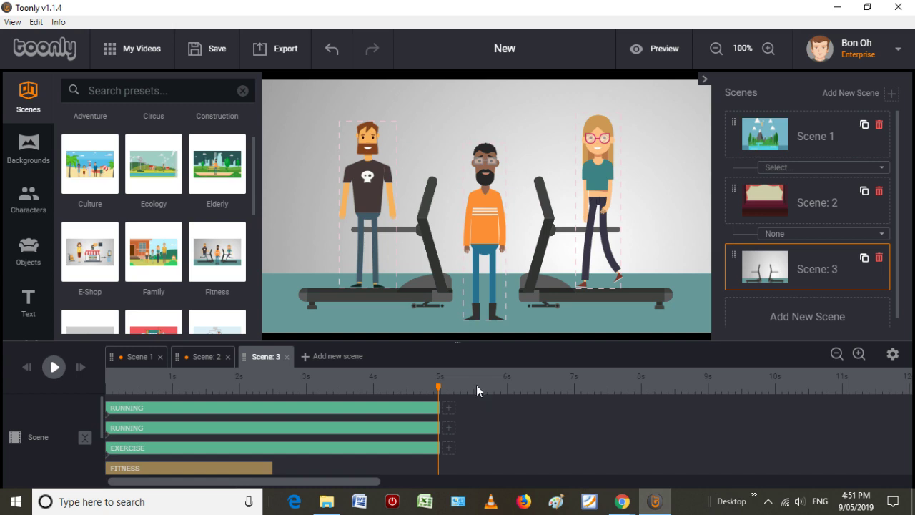
- Give the left skull-shirt man an Exercise animation after his Running clip
click(370, 255)
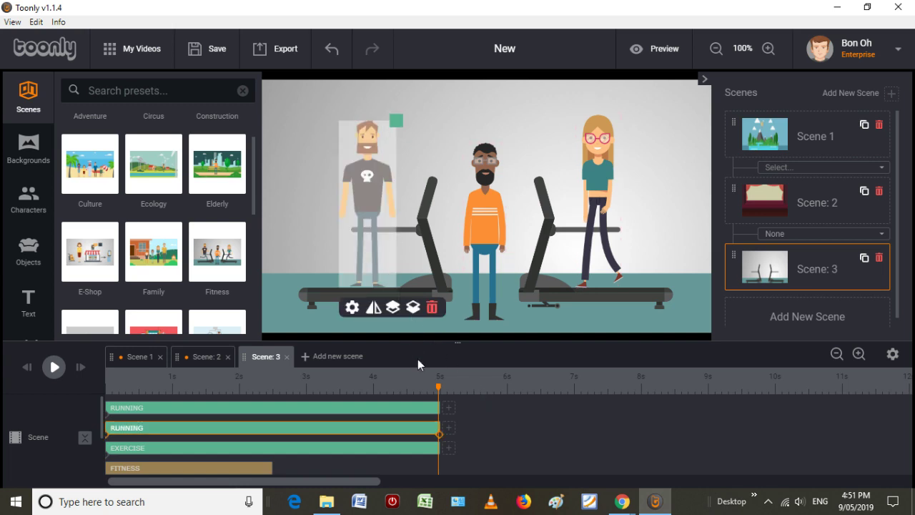
click(447, 429)
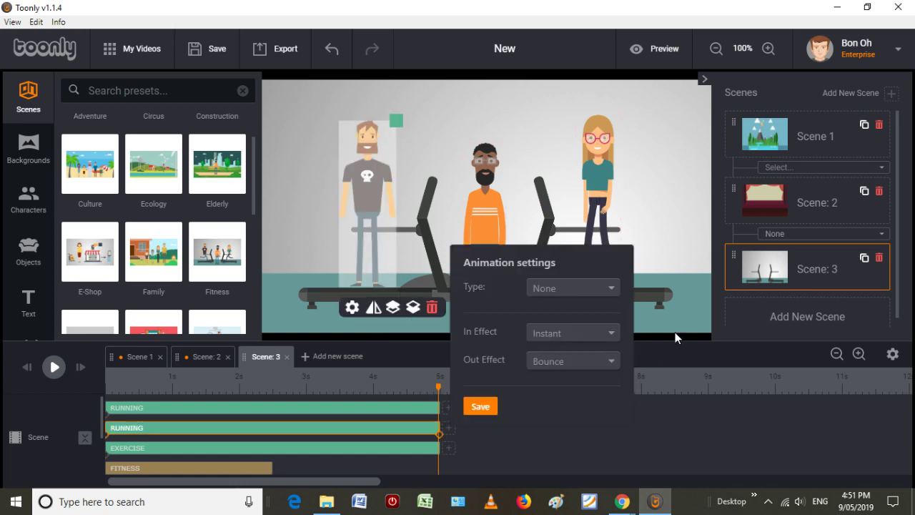
click(587, 289)
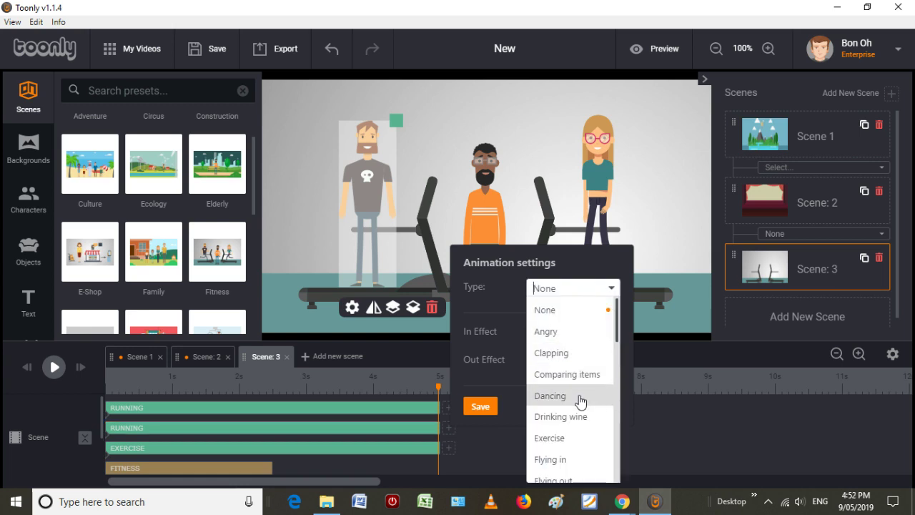
scroll(579, 402, down, 3)
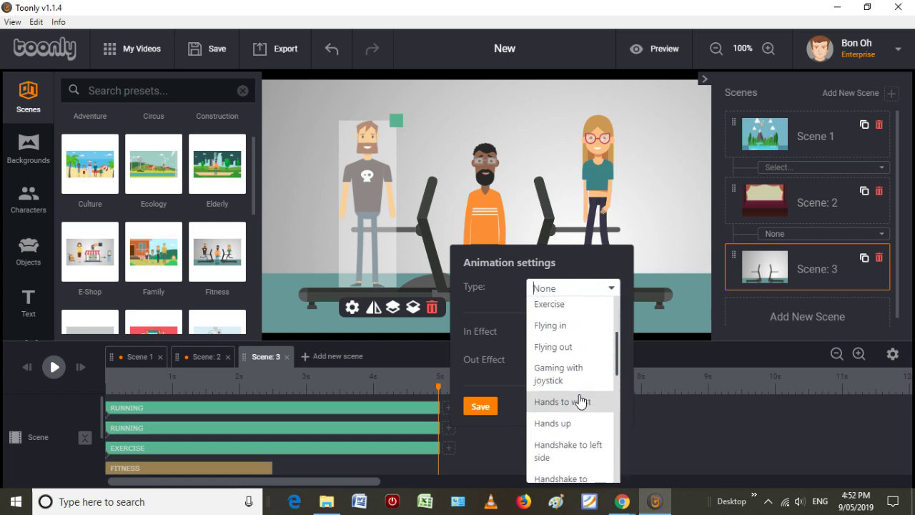
scroll(572, 386, up, 2)
click(571, 381)
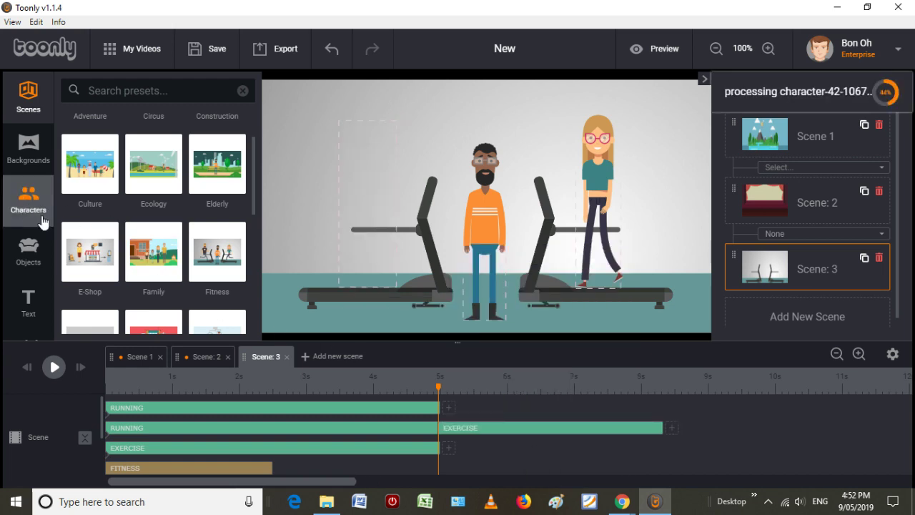
- Place an Australia flag above the middle treadmill, appearing from about 5 seconds
scroll(36, 227, down, 1)
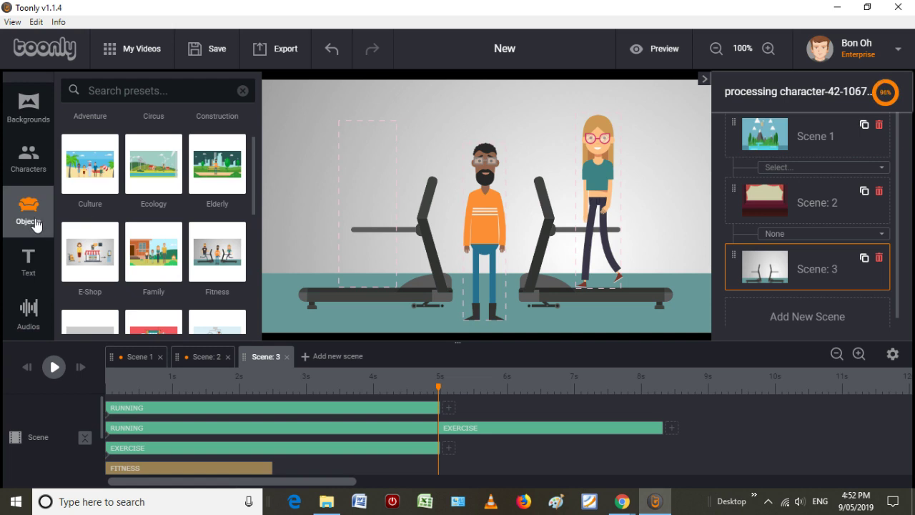
click(36, 225)
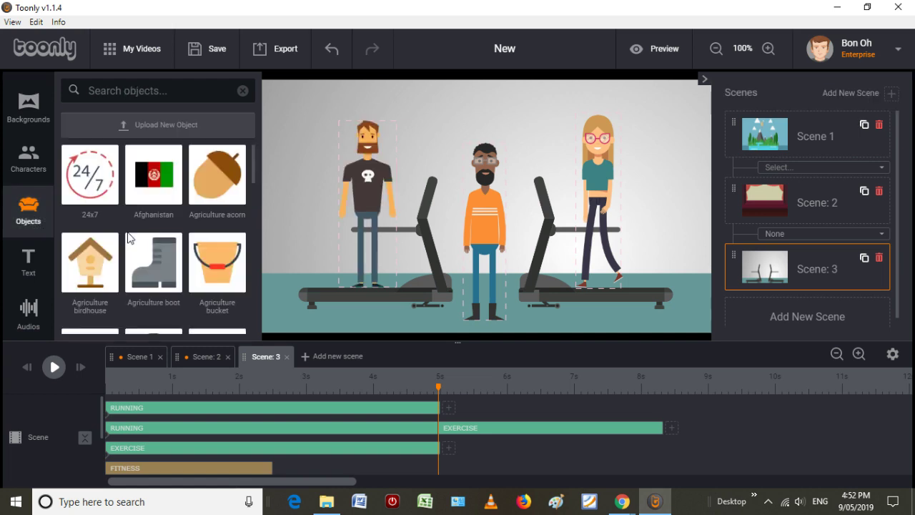
scroll(179, 214, down, 4)
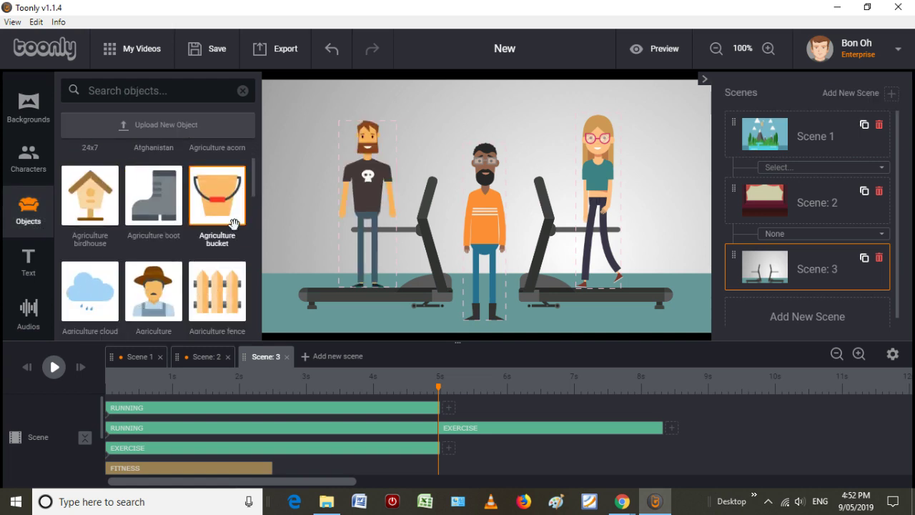
scroll(213, 233, down, 6)
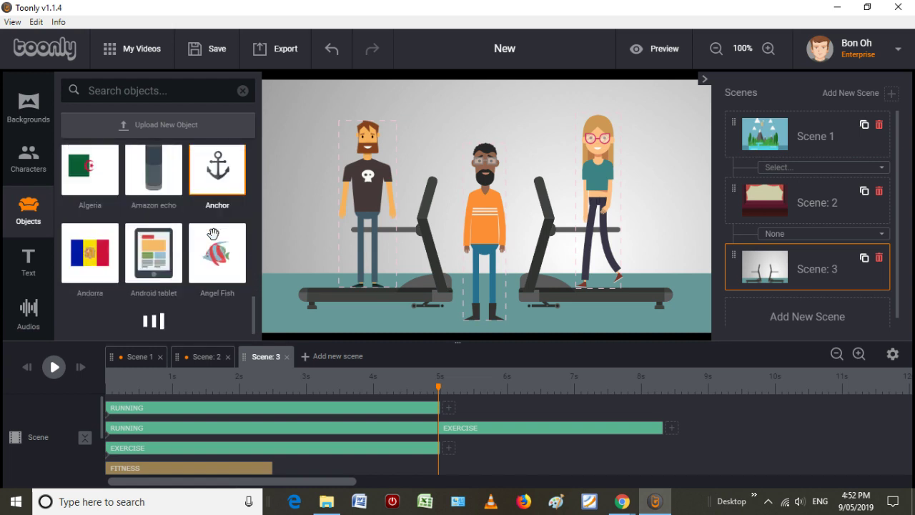
scroll(213, 233, down, 4)
scroll(212, 233, down, 2)
scroll(214, 229, up, 2)
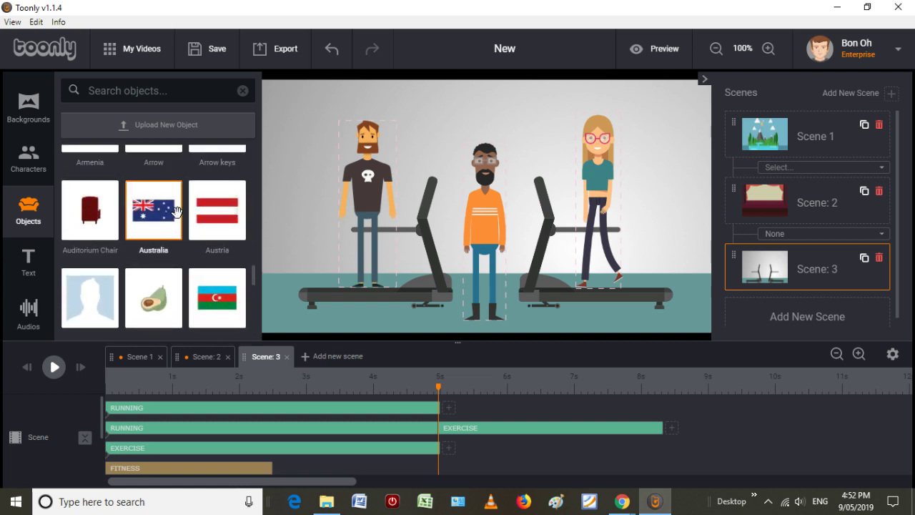
drag(169, 215, 484, 116)
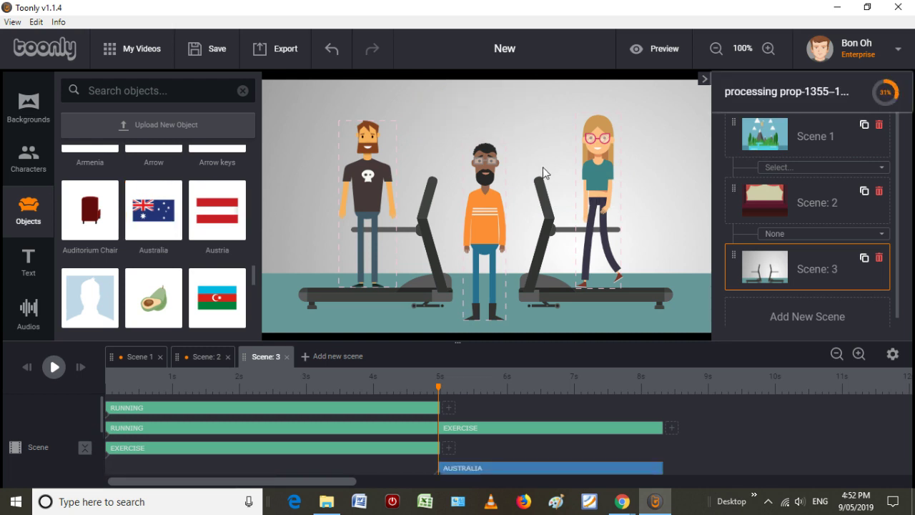
drag(439, 391, 472, 390)
- Resize the Australia flag slightly and raise it higher above the treadmills
click(489, 118)
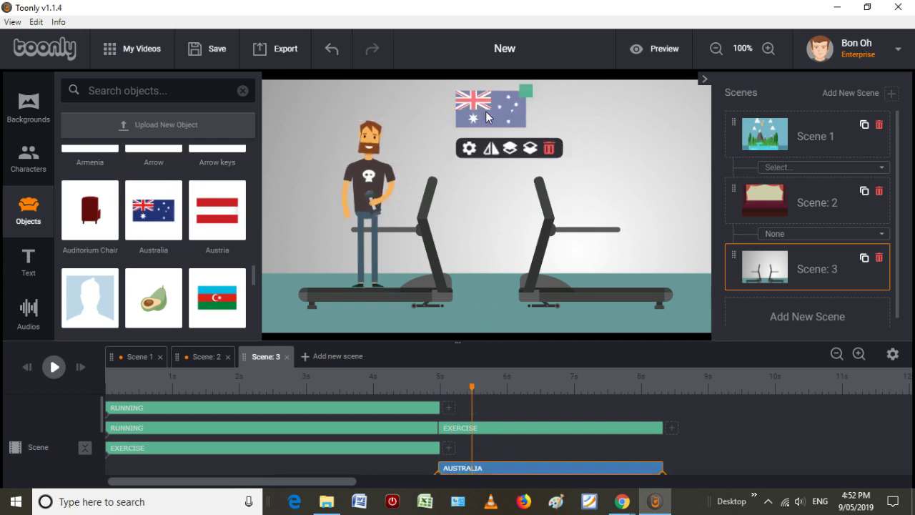
click(470, 152)
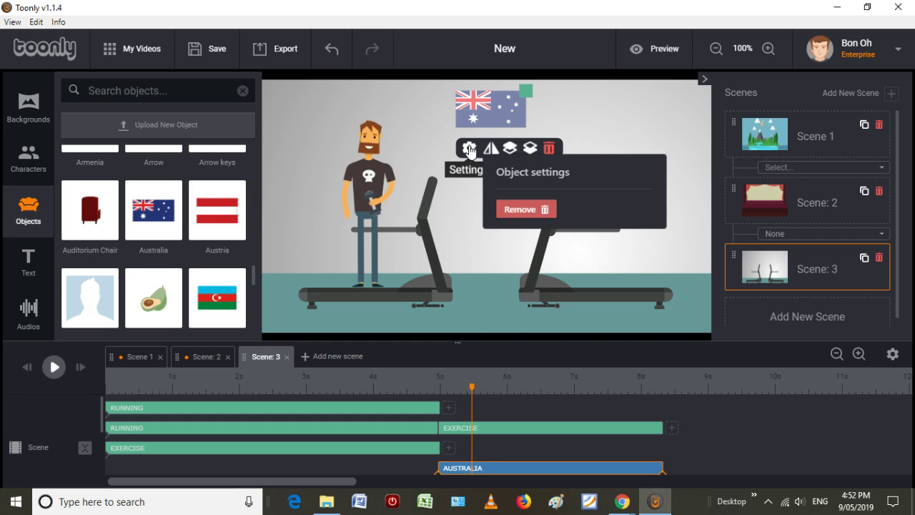
click(518, 104)
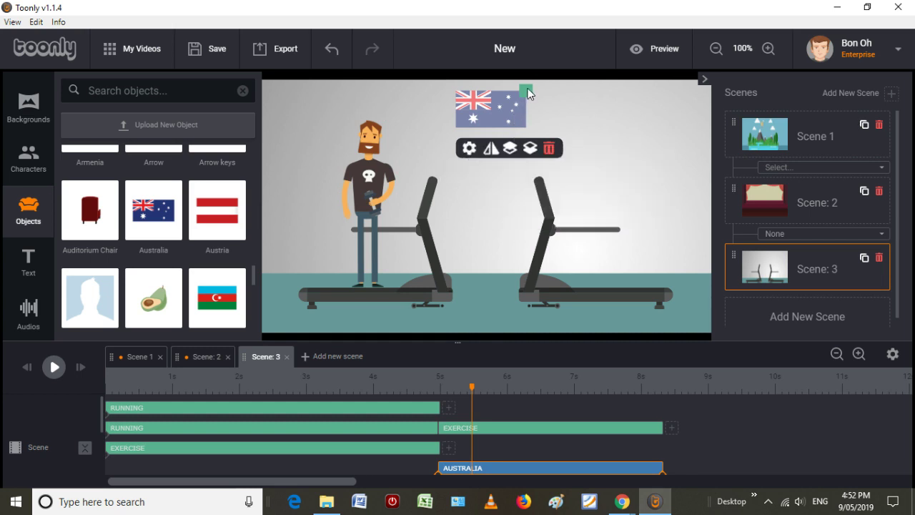
click(492, 148)
click(492, 149)
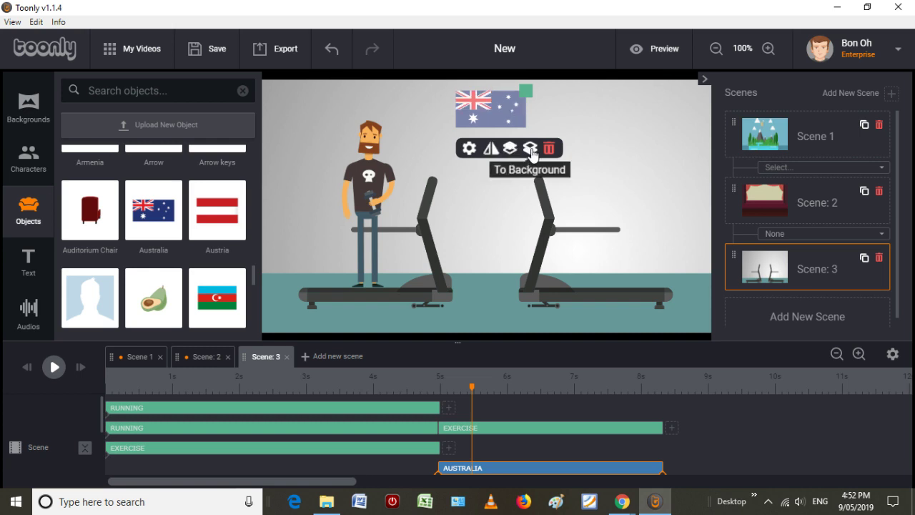
drag(530, 96, 609, 83)
drag(496, 113, 486, 139)
mouse_move(534, 110)
mouse_down()
mouse_move(567, 95)
mouse_move(544, 108)
mouse_up()
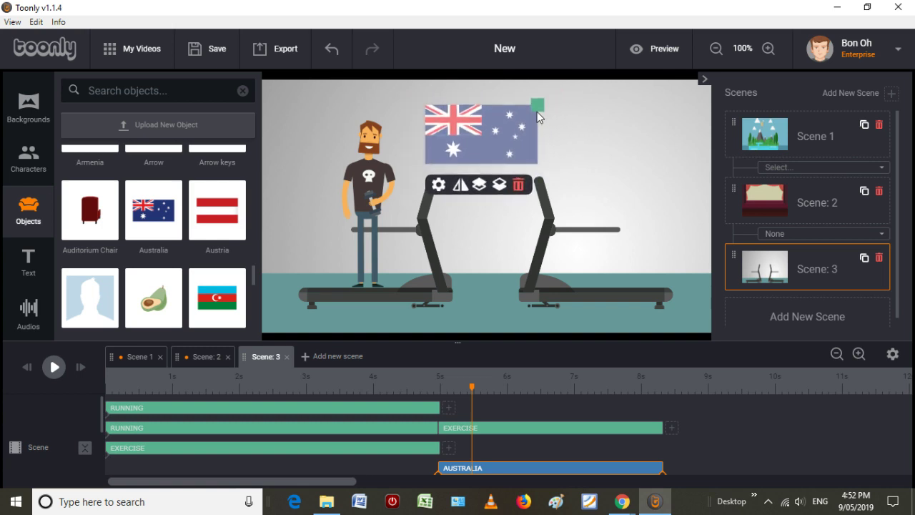
mouse_move(506, 135)
mouse_down()
mouse_move(516, 123)
mouse_move(509, 125)
mouse_up()
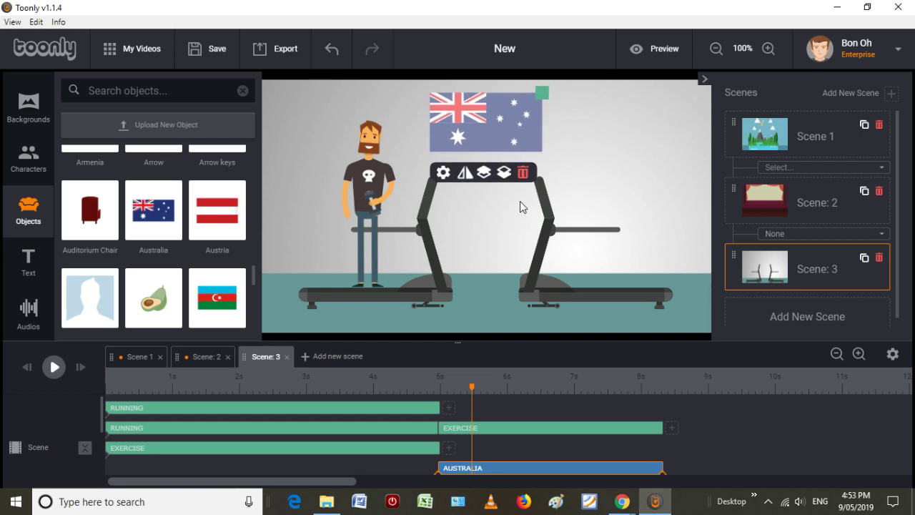
click(365, 188)
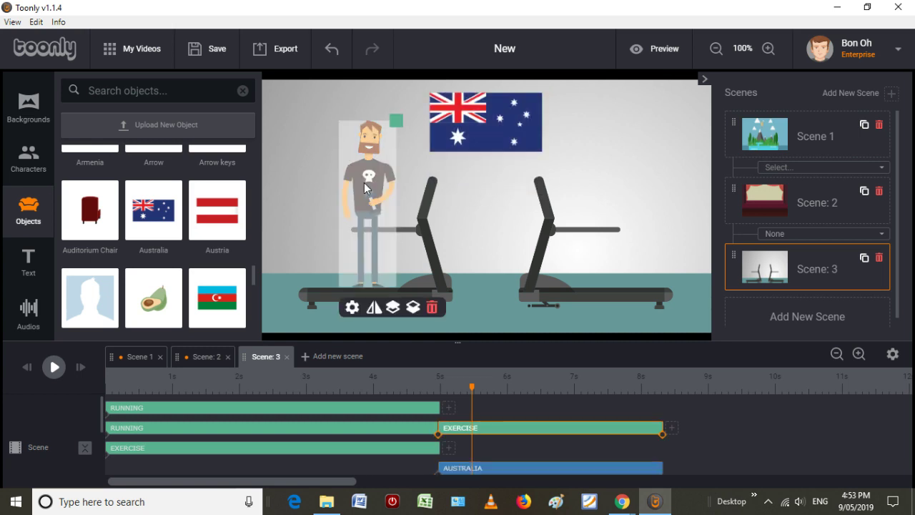
click(452, 140)
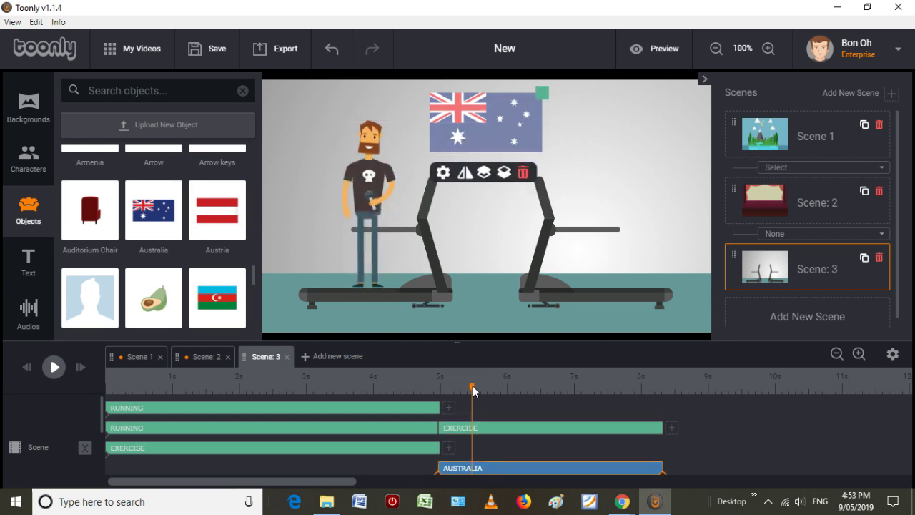
- Rewind Scene 3 and play it back to check the flag
drag(472, 390, 227, 401)
click(54, 367)
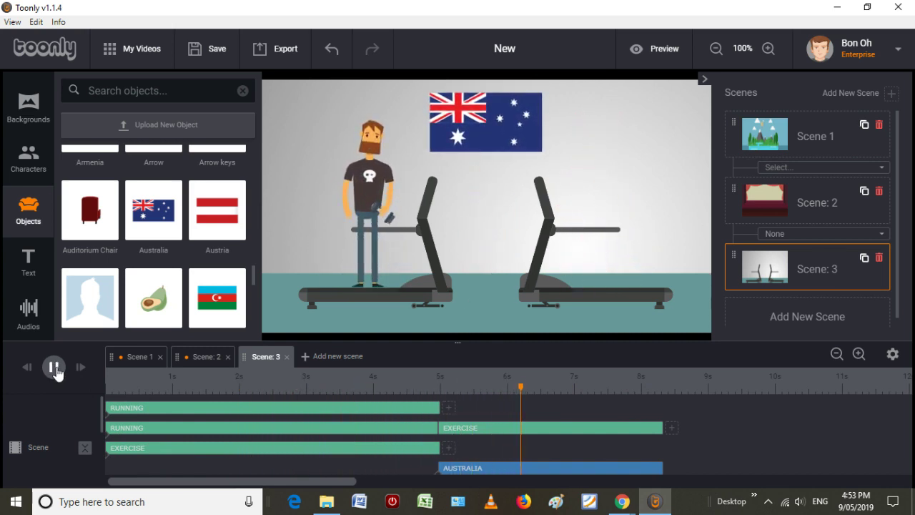
click(55, 368)
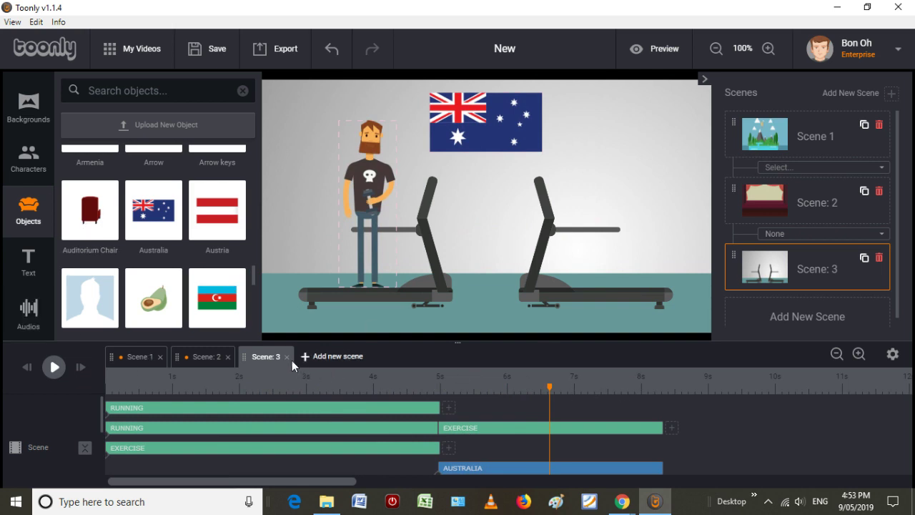
- Return to Scene 2 and list the text styles: Smooth Text, Slidy, Marching, Joy, Spread
click(200, 356)
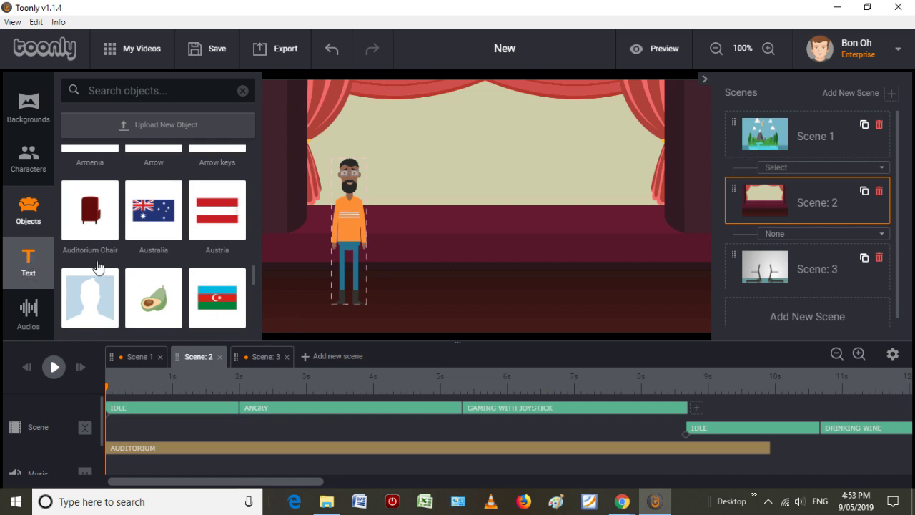
click(36, 266)
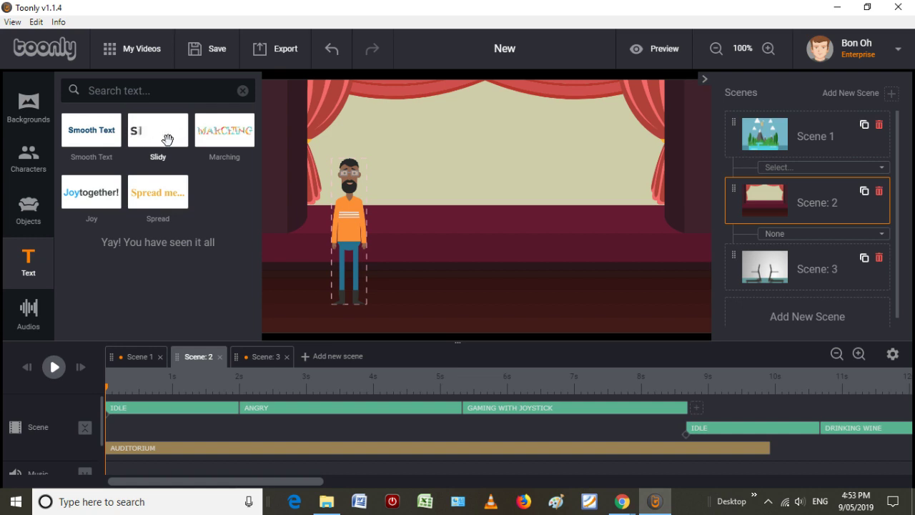
- Drop Slidy animated text above Scene 2's stage and replace its wording with placeholder text
drag(168, 138, 477, 129)
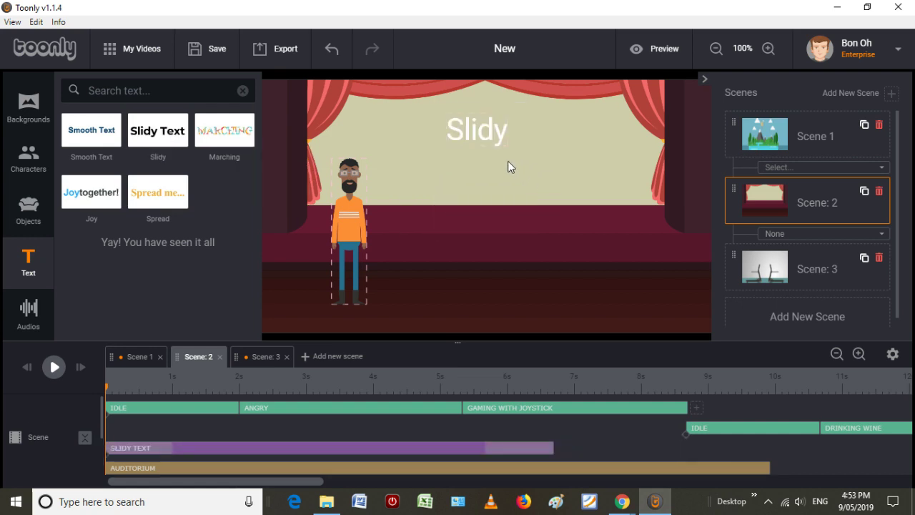
click(482, 131)
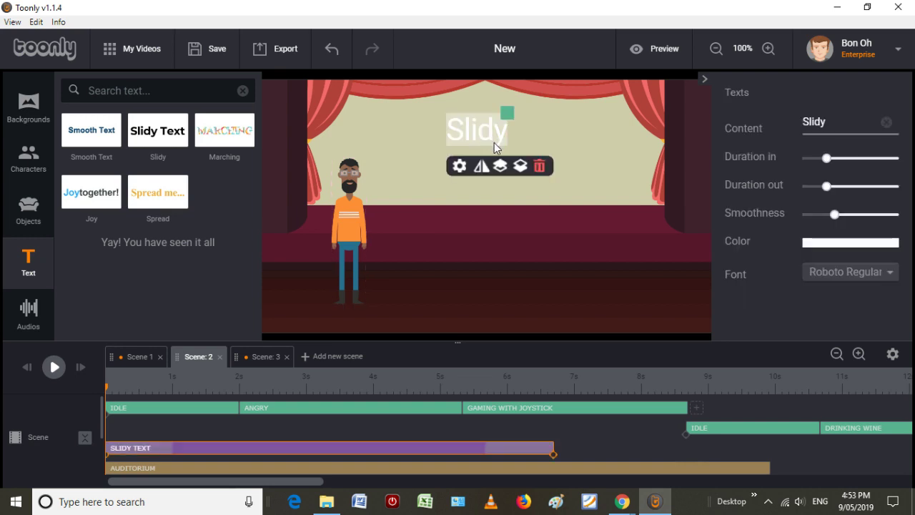
double_click(847, 127)
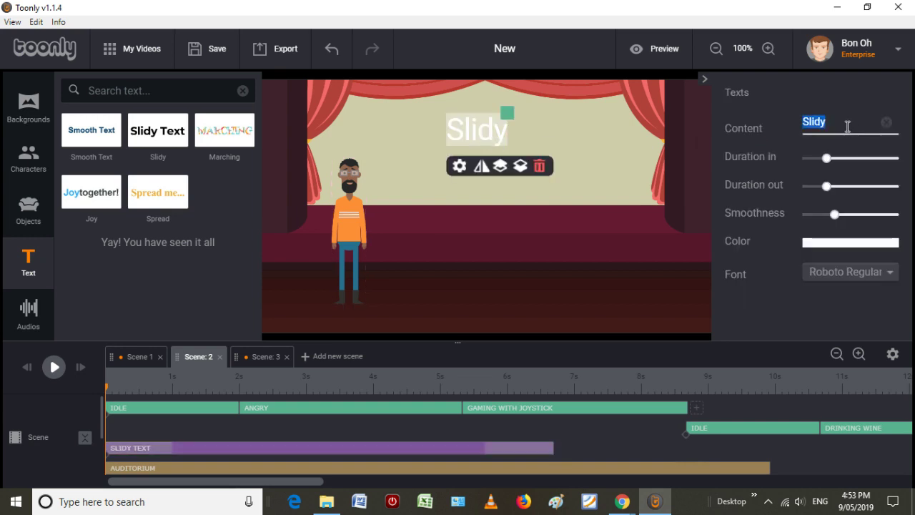
key(BackSpace)
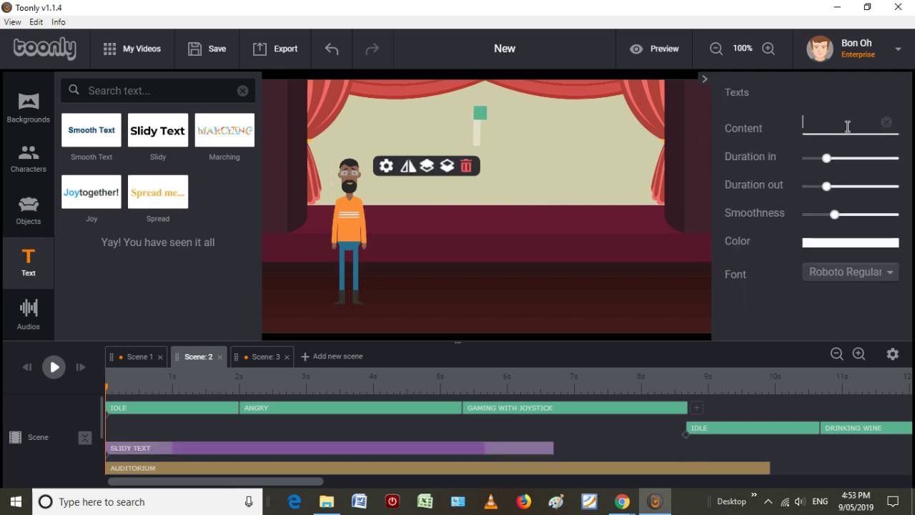
text(hjkldjfkdjfkl;fdsl;afjkdsfj;)
text(lksdj;fsdkl;jfdsa)
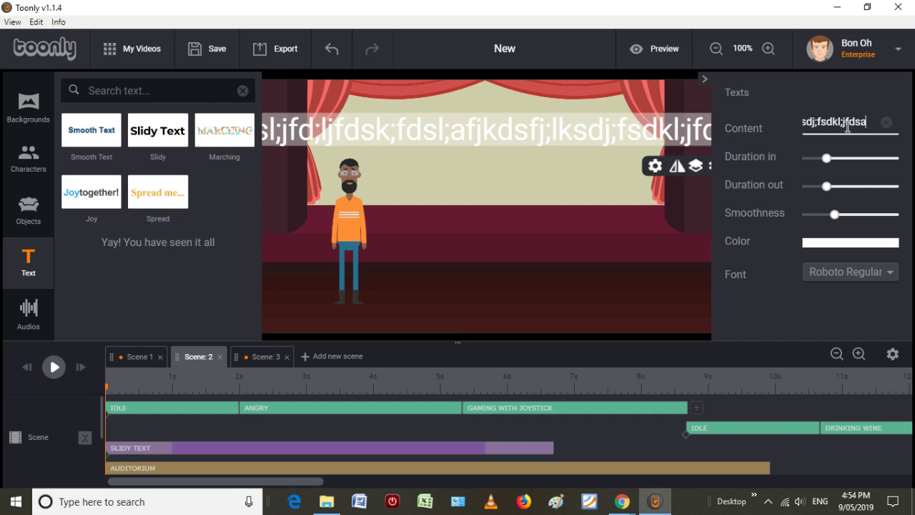
key(Return)
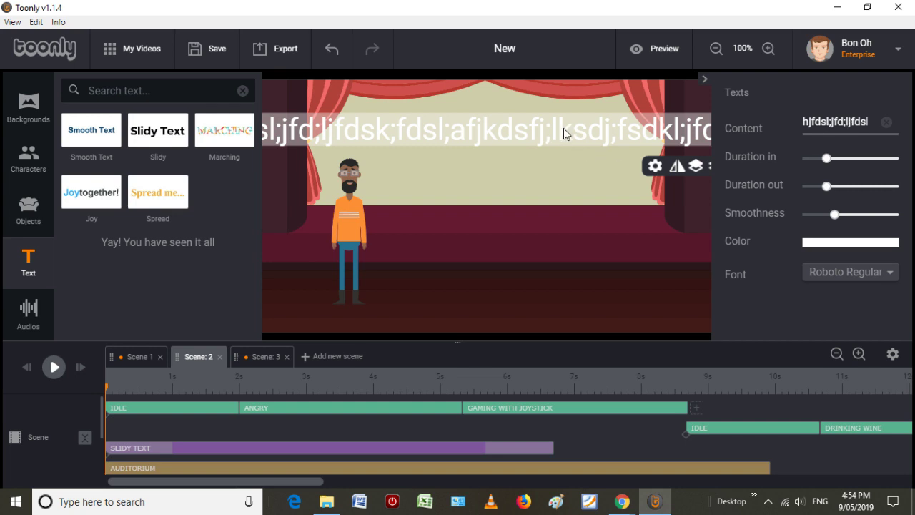
- Change the text content so it reads 'hi'
click(868, 123)
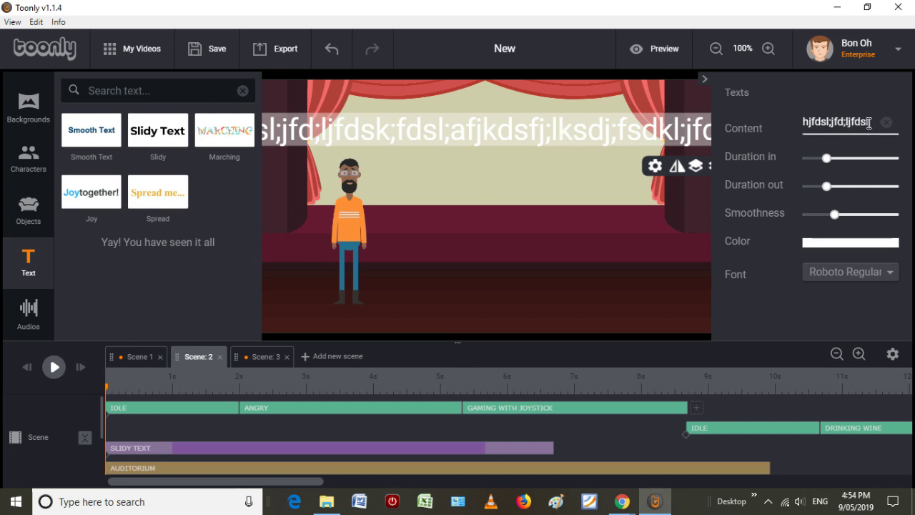
key(Right)
key(BackSpace)
key(Right)
key(Right)
key(Right)
key(Right)
key(Right)
key(Right)
key(Right)
key(Right)
key(Right)
key(Right)
key(Right)
key(Right)
key(Right)
key(Right)
key(Right)
key(Right)
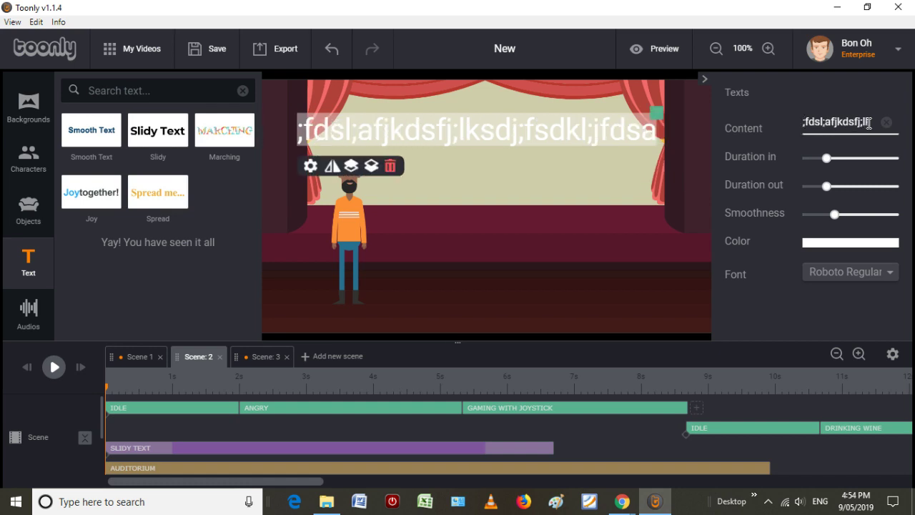
click(886, 123)
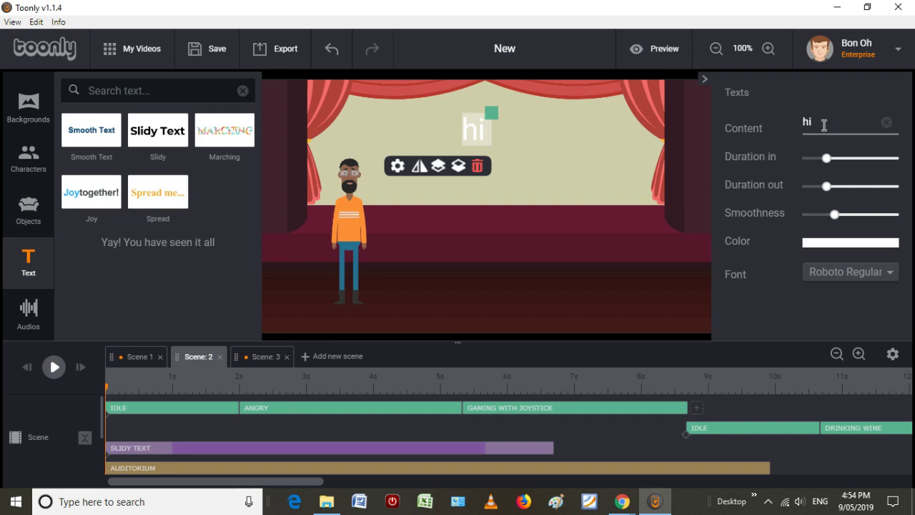
click(825, 123)
key(Return)
- Lengthen the hi text's Duration in and Duration out, keeping its colour, then deselect it
drag(827, 156, 832, 186)
click(843, 186)
click(846, 245)
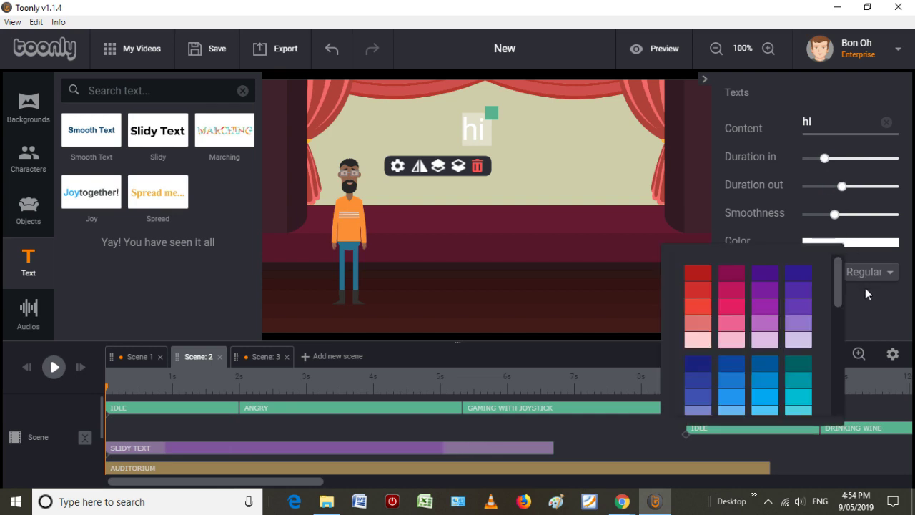
click(878, 305)
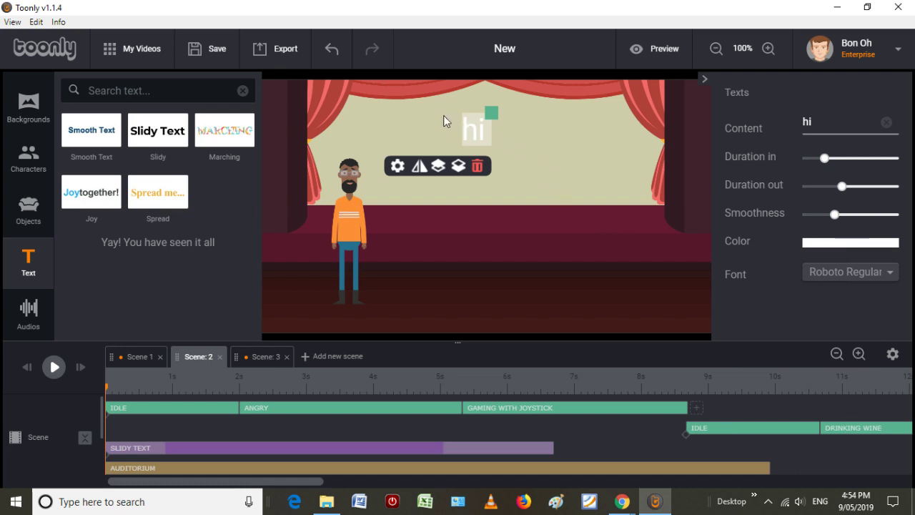
click(528, 163)
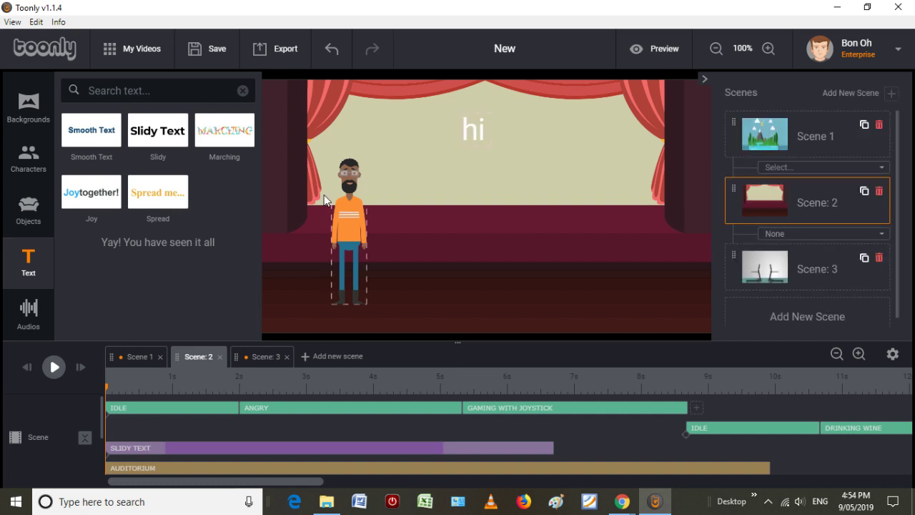
- Open the Audios library on Scene 1 and scroll the tracks down to Epic Adventure
click(29, 315)
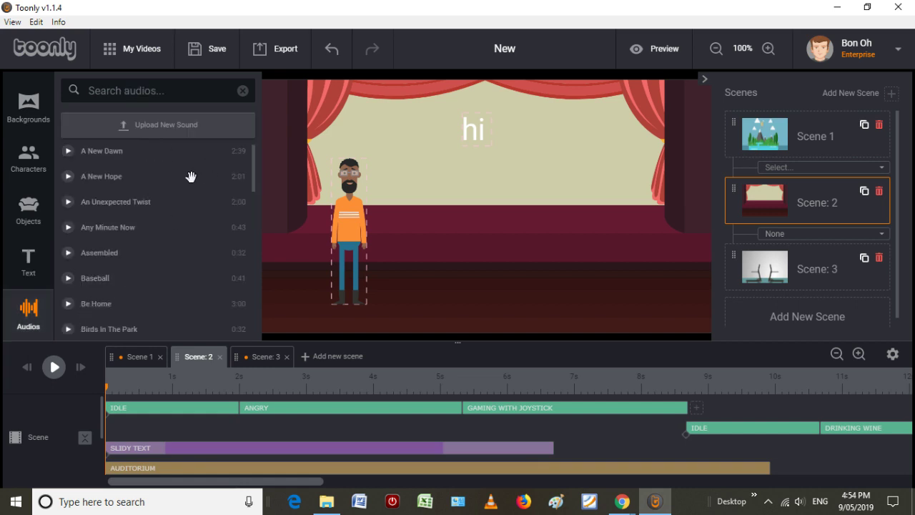
scroll(191, 176, down, 2)
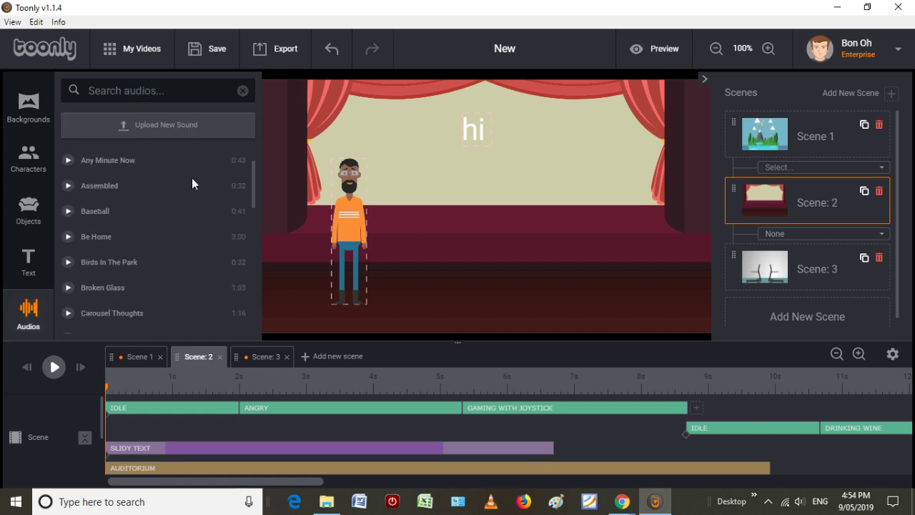
click(130, 359)
scroll(153, 223, down, 5)
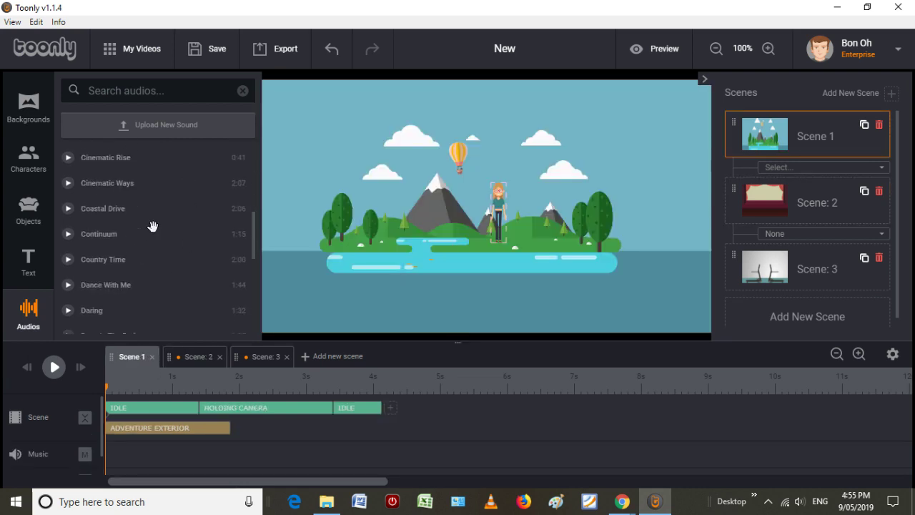
scroll(152, 226, down, 1)
scroll(152, 227, down, 2)
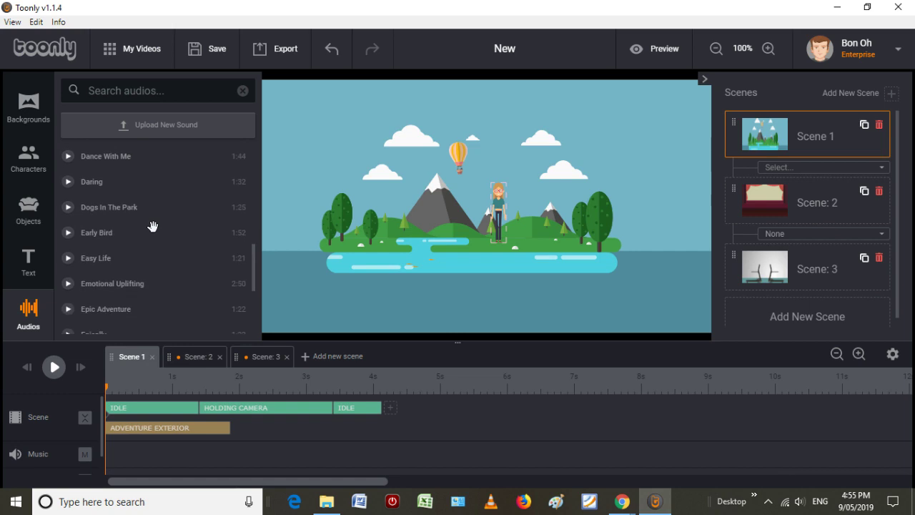
scroll(153, 227, down, 2)
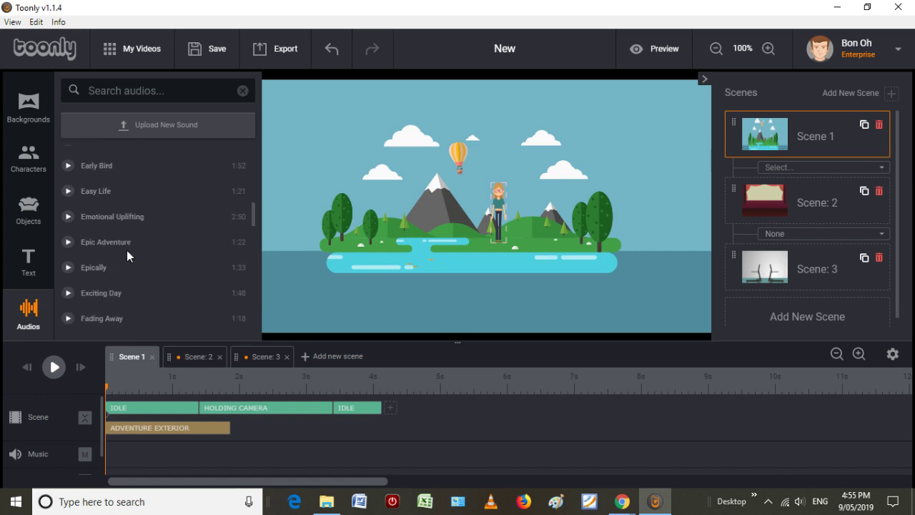
- Place Epic Adventure on Scene 1's Music row, running from the start to about 4 seconds
drag(116, 241, 125, 462)
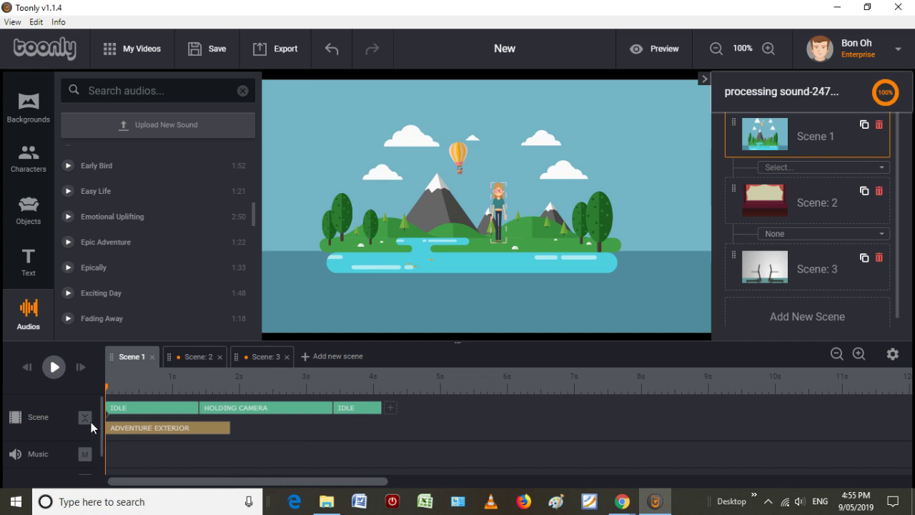
scroll(107, 448, down, 1)
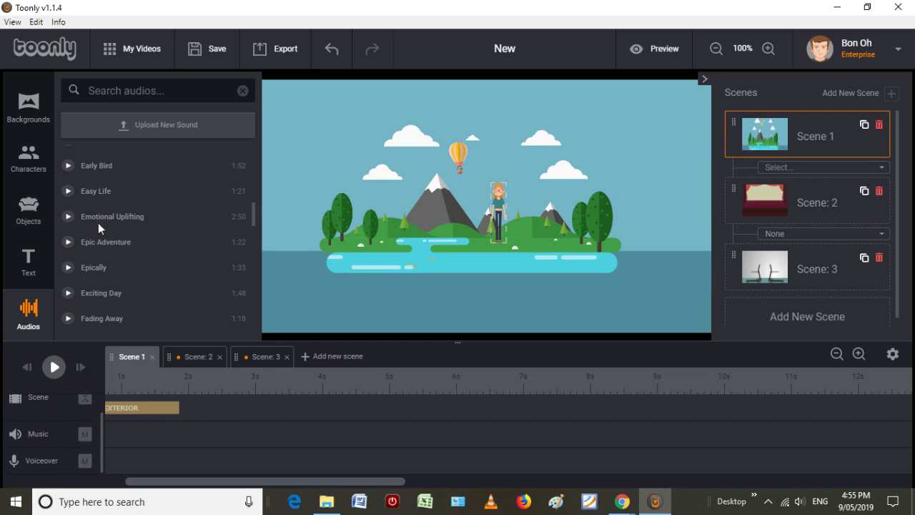
drag(93, 243, 130, 446)
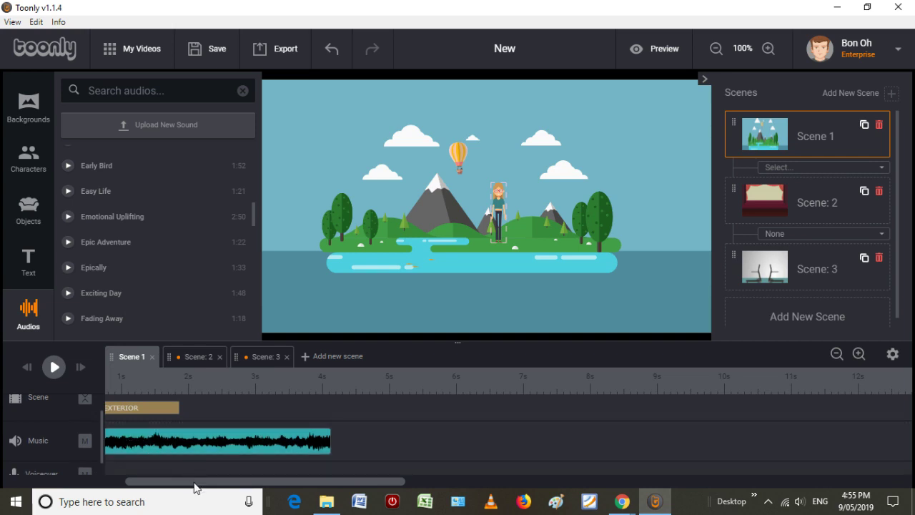
drag(194, 482, 164, 482)
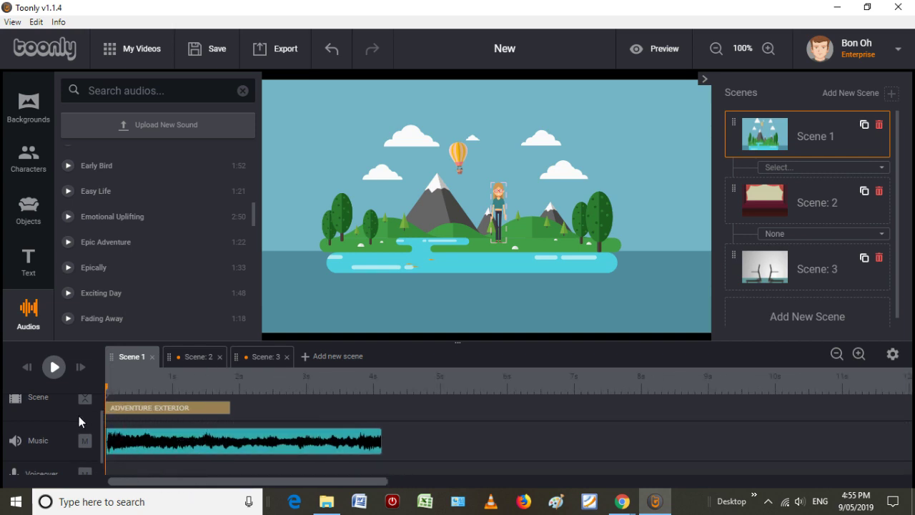
scroll(78, 417, down, 1)
scroll(102, 423, down, 1)
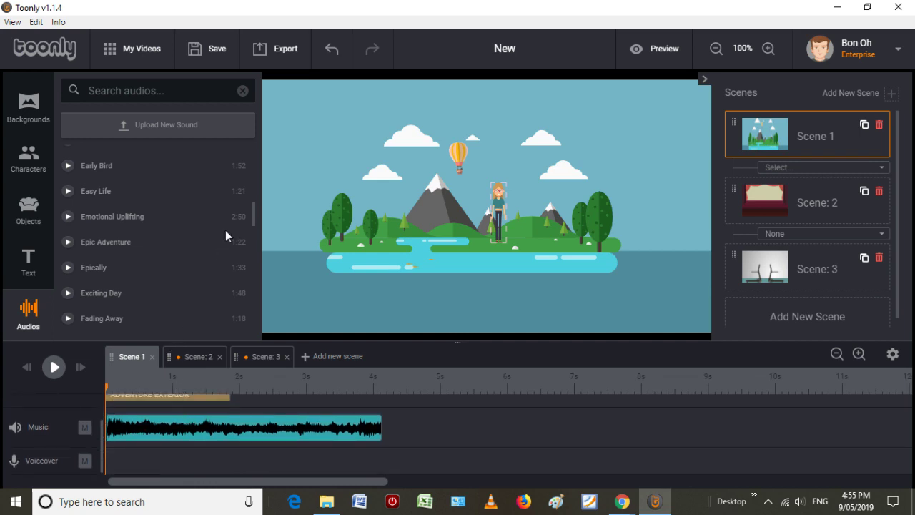
- Uncheck Playthrough in the Sound settings of Scene 1's Epic Adventure music
click(199, 357)
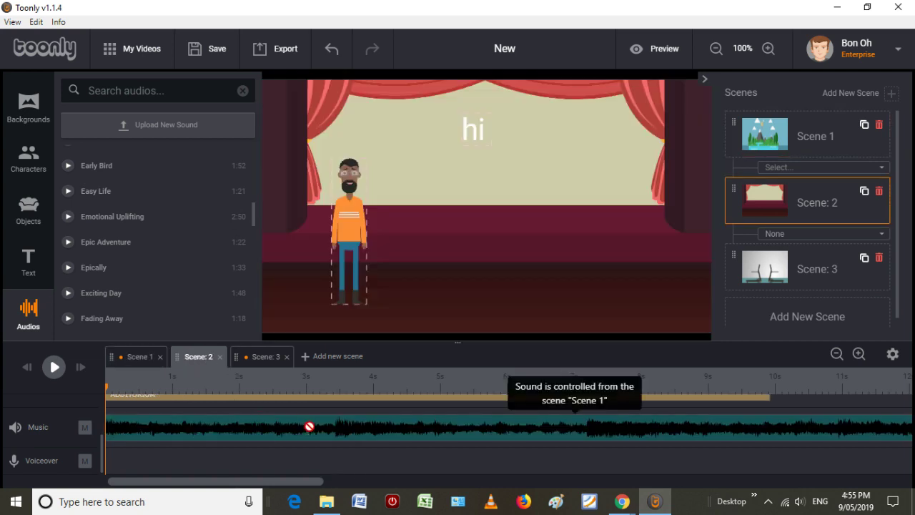
click(255, 358)
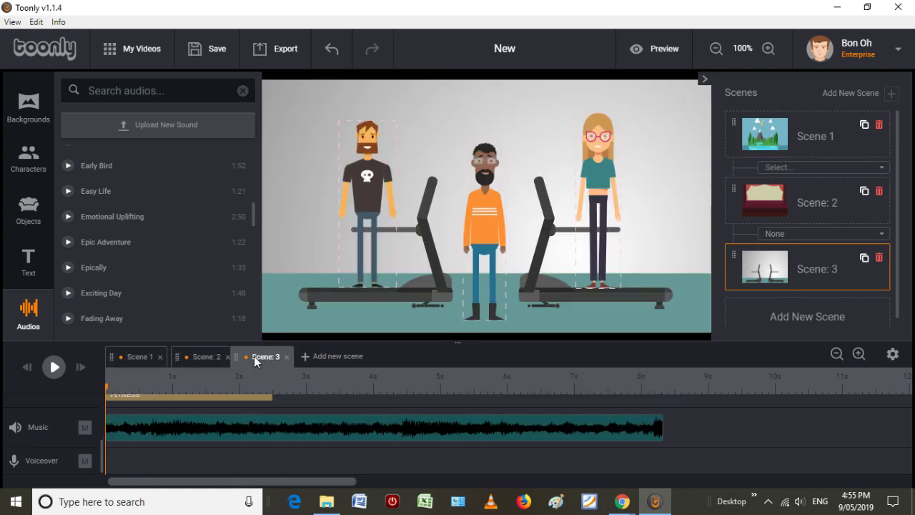
click(131, 356)
click(216, 436)
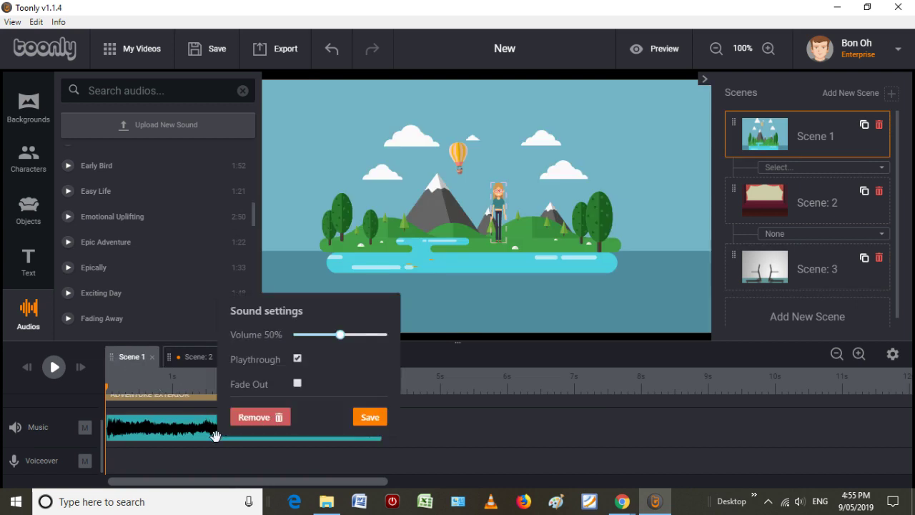
click(298, 359)
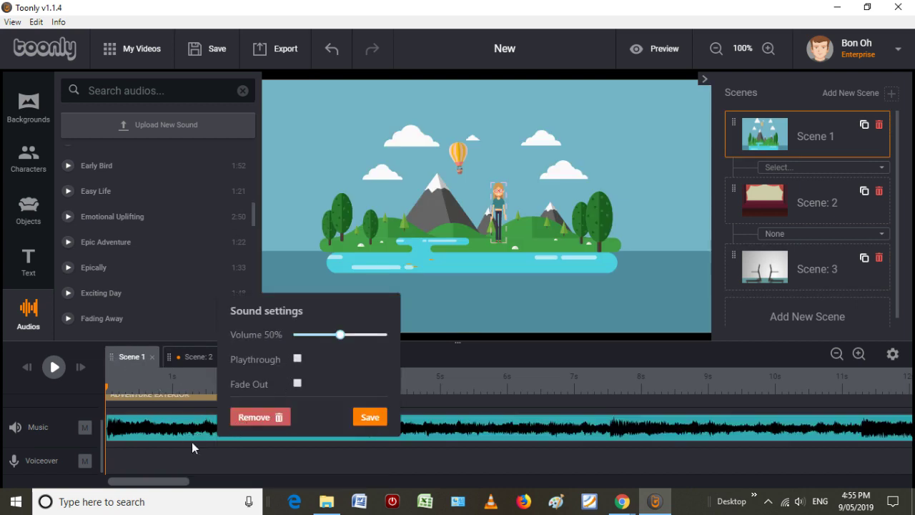
click(172, 483)
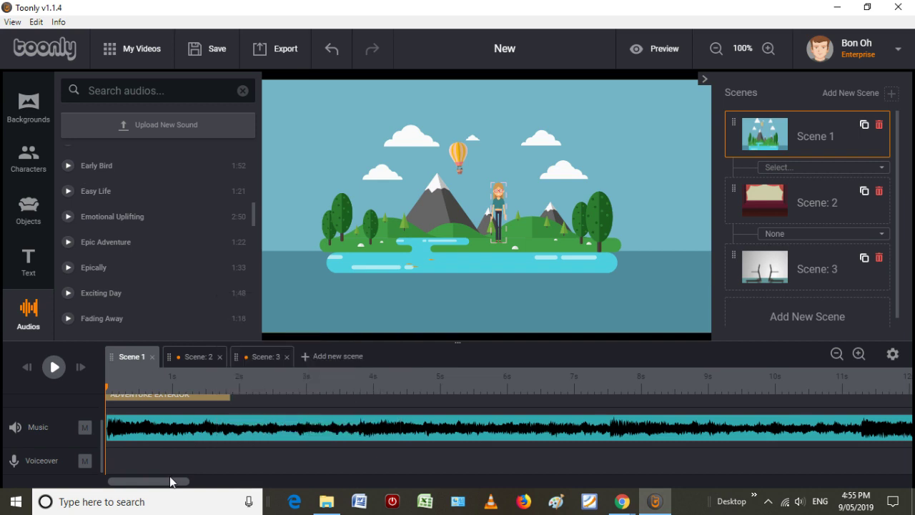
- Confirm Scenes 2 and 3 lack the music, then drag Scene 1's music clip end toward 75s
click(201, 356)
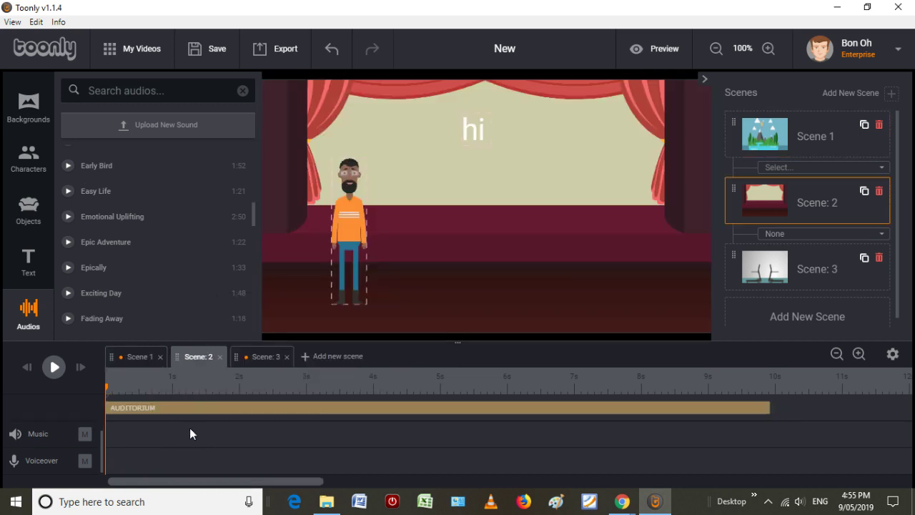
click(243, 356)
click(141, 356)
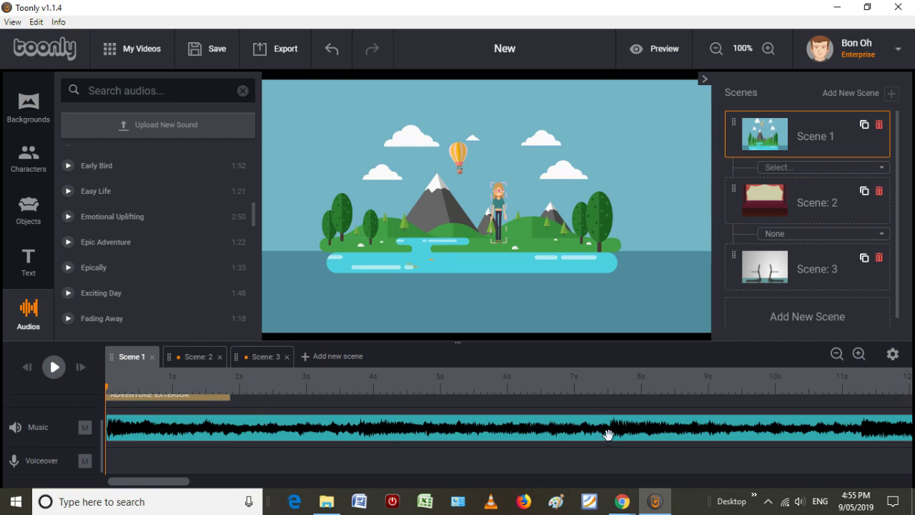
drag(137, 481, 678, 499)
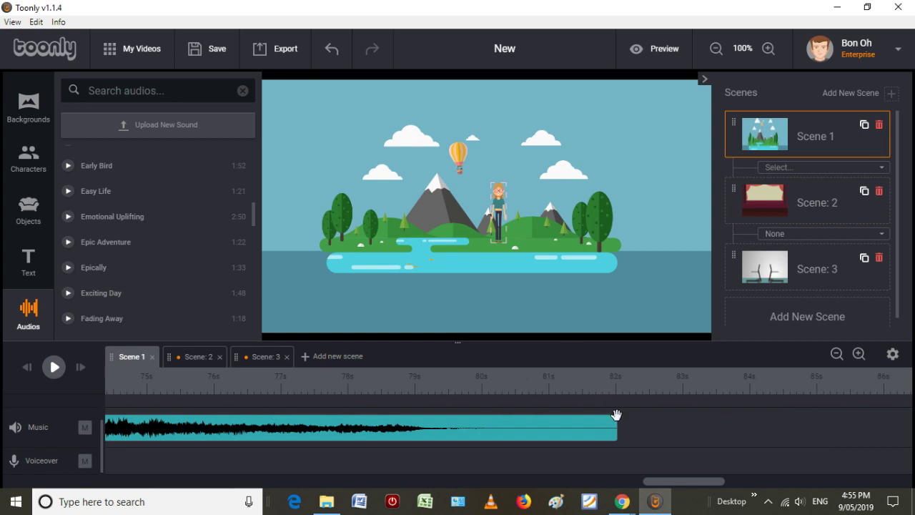
drag(616, 427, 143, 413)
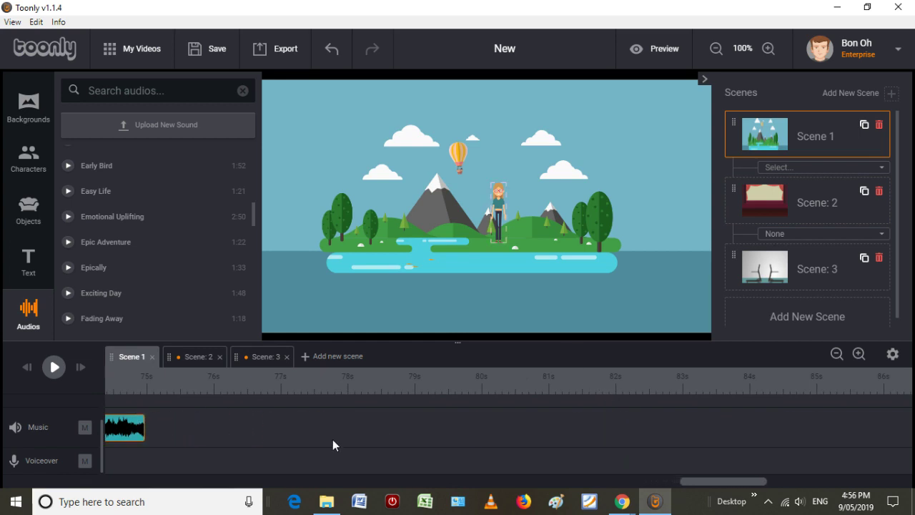
drag(765, 484, 495, 481)
drag(467, 455, 138, 448)
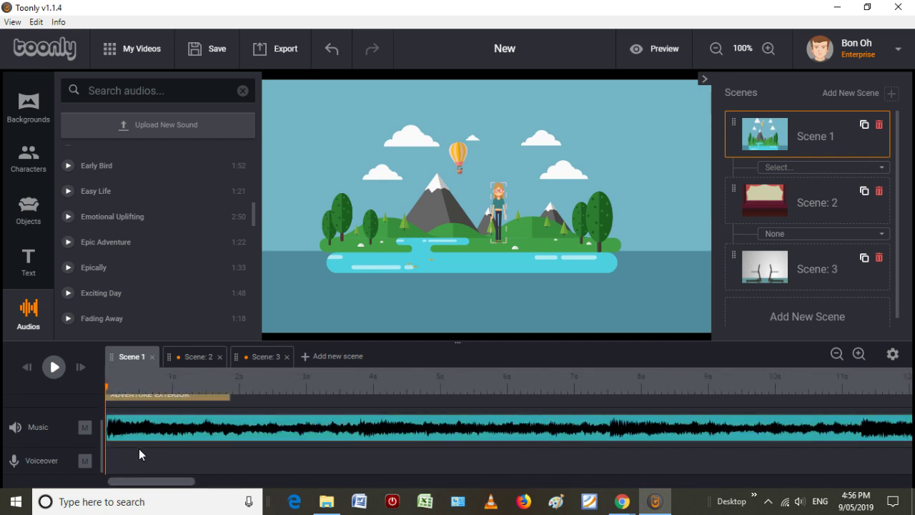
- Re-enable Playthrough on Scene 1's Epic Adventure music
click(190, 356)
click(140, 356)
click(159, 425)
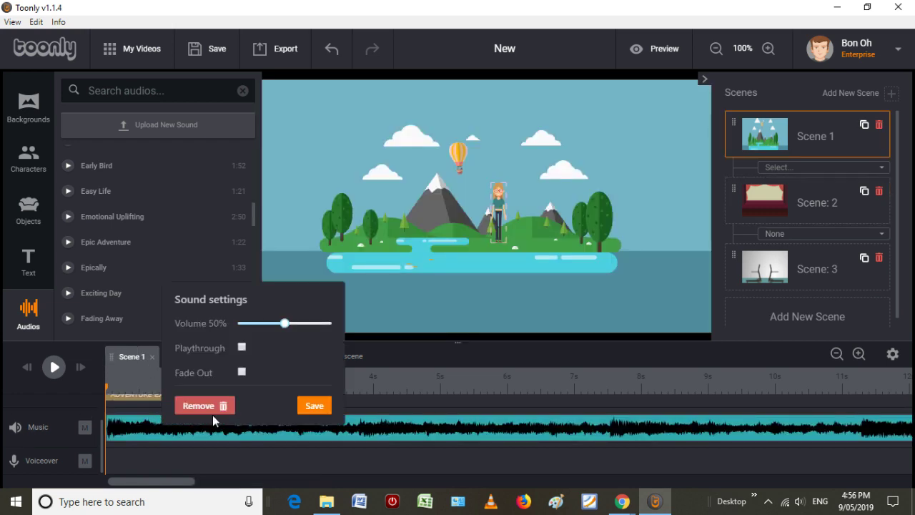
click(242, 349)
click(387, 411)
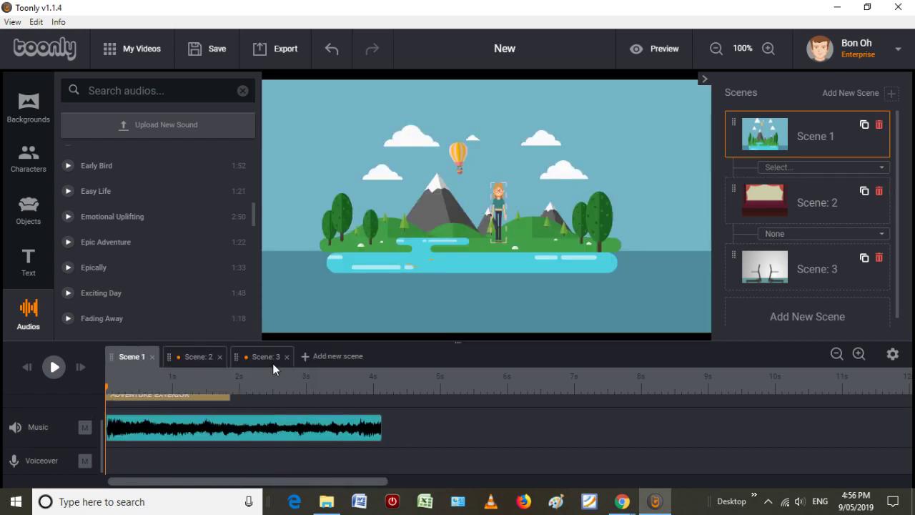
- Verify Scene 2 carries the music, then lower the music volume to 20%
click(196, 356)
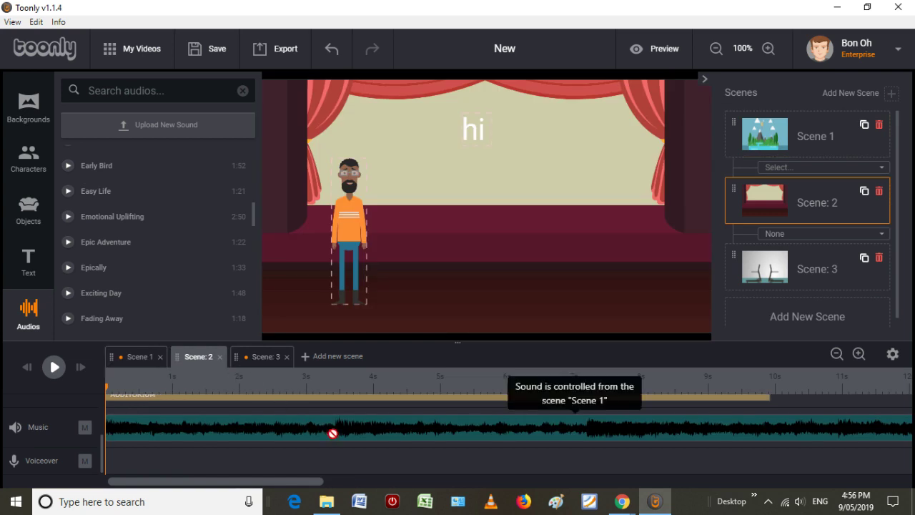
click(132, 362)
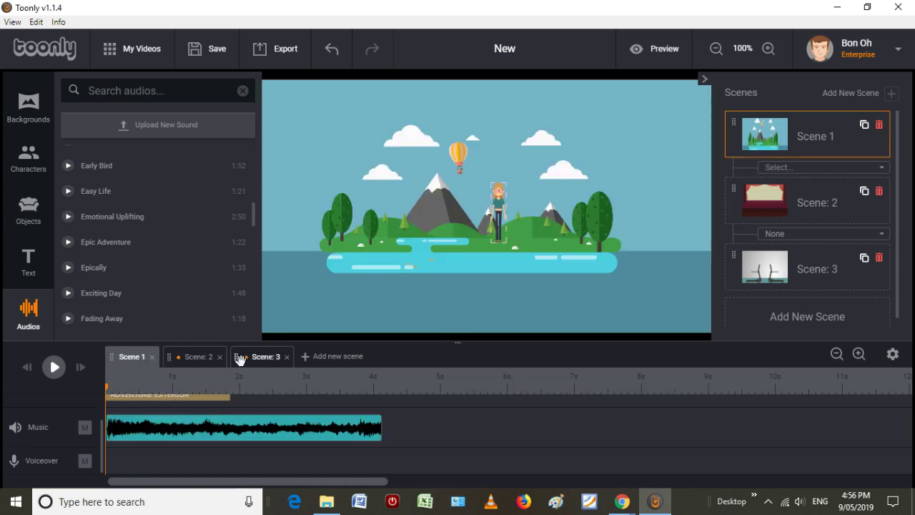
click(149, 423)
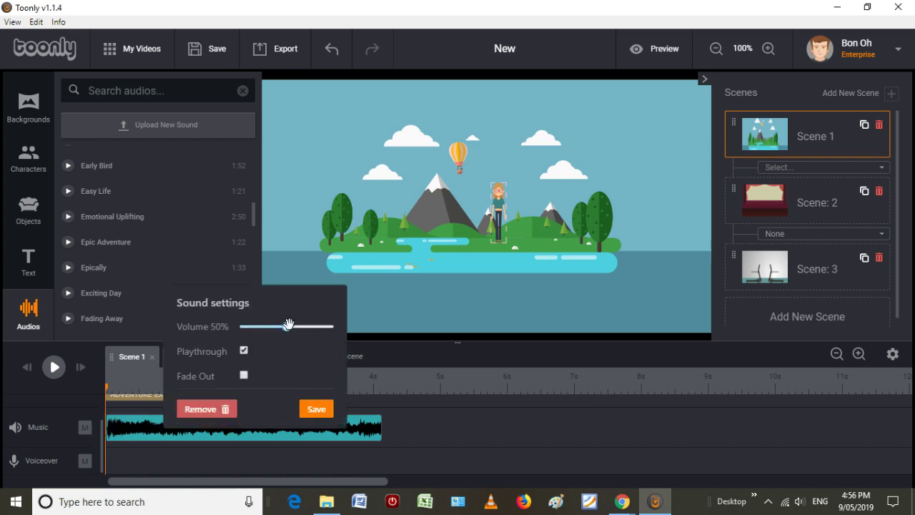
drag(288, 324, 259, 326)
click(413, 413)
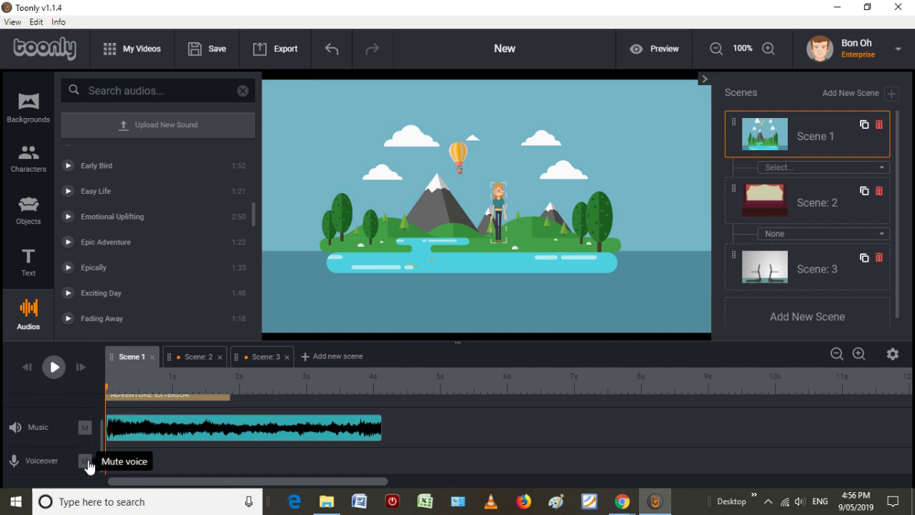
- Record a roughly 4-second voiceover for Scene 1 with the Voiceover microphone
click(14, 463)
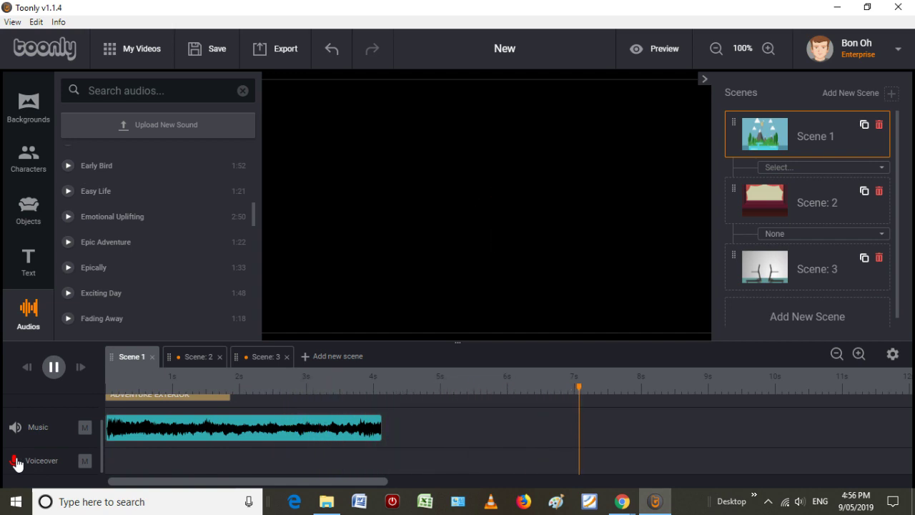
click(16, 463)
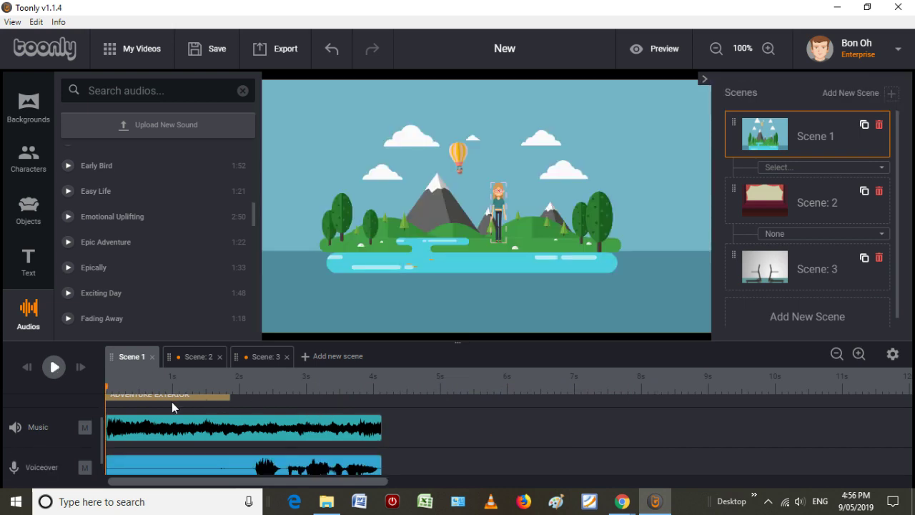
- Play back Scene 1 with voiceover and music, scrolling the timeline to show the Scene track
click(54, 367)
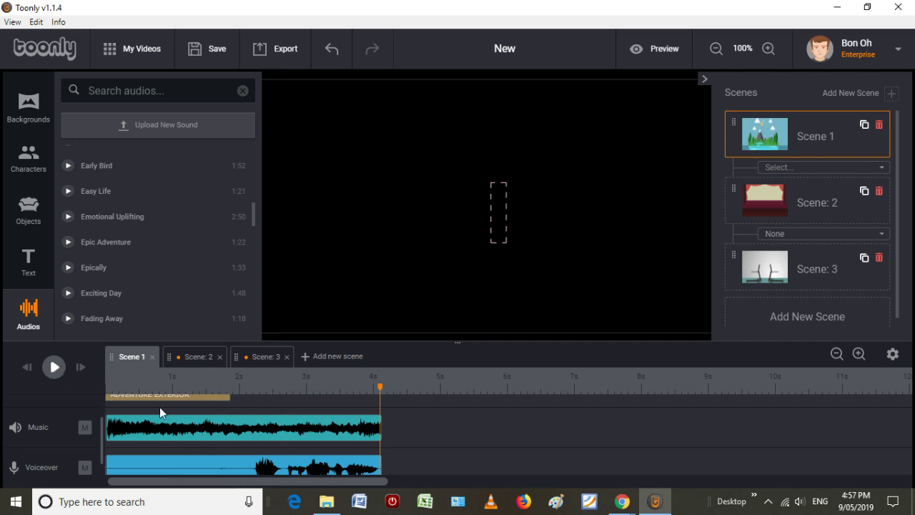
drag(332, 482, 149, 469)
scroll(259, 431, up, 2)
scroll(259, 431, up, 2)
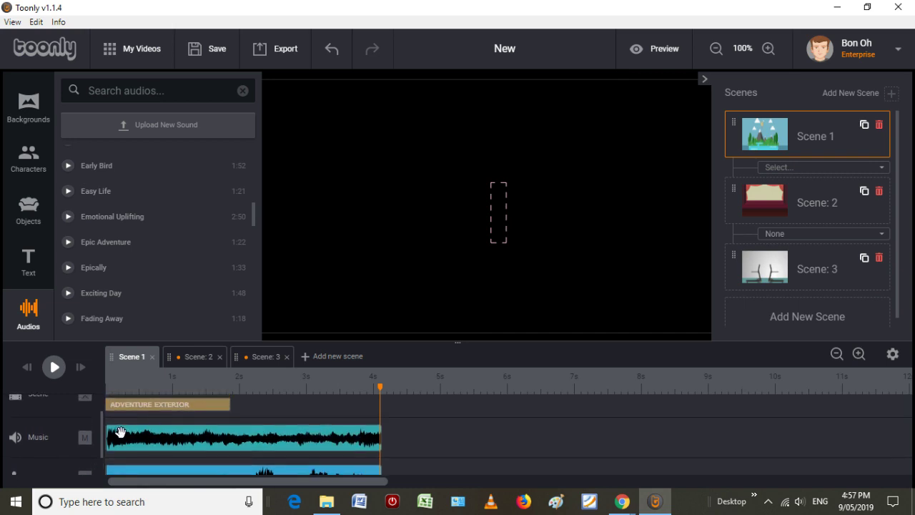
drag(101, 434, 104, 407)
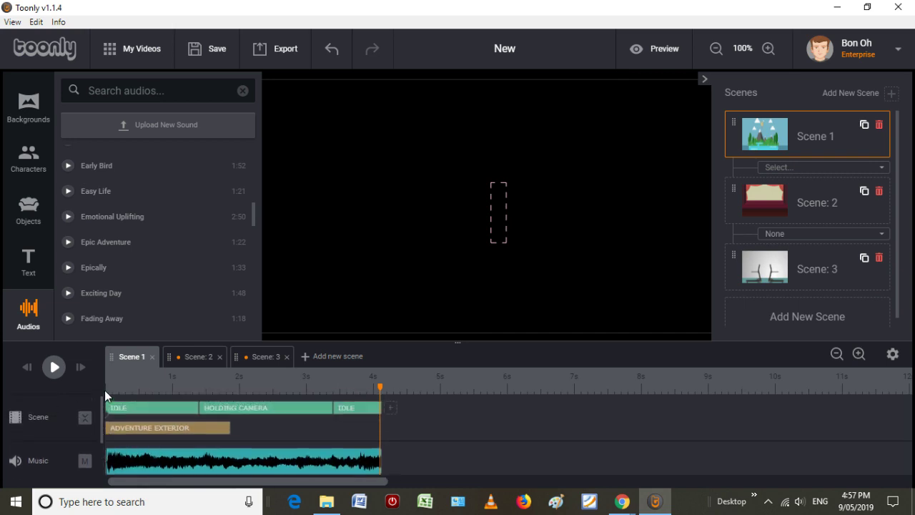
click(190, 356)
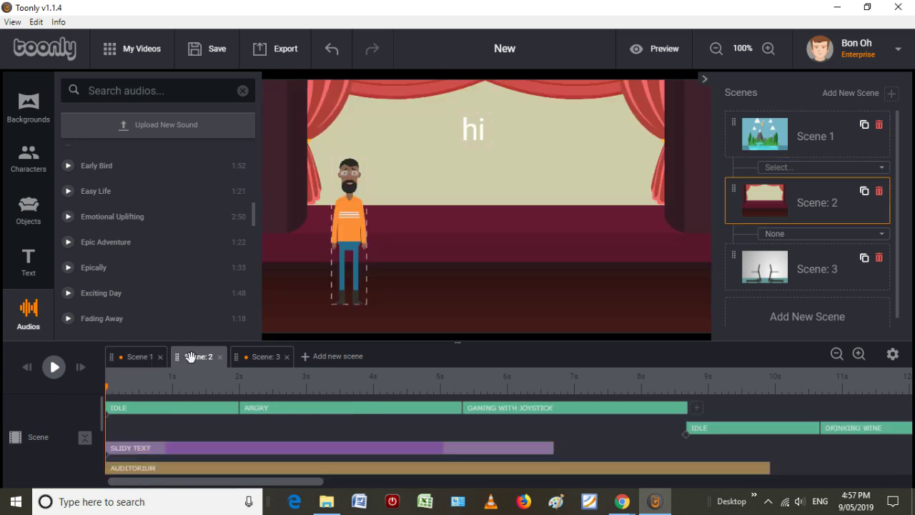
click(136, 356)
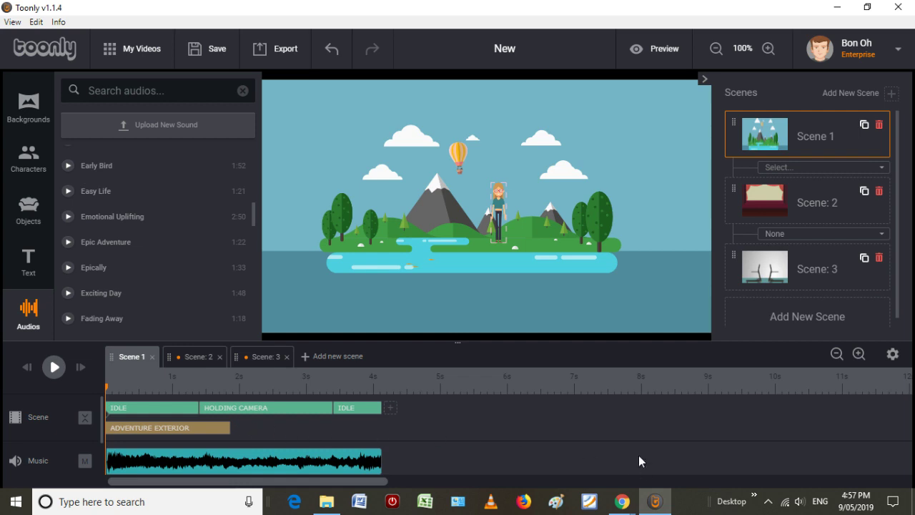
scroll(564, 433, down, 1)
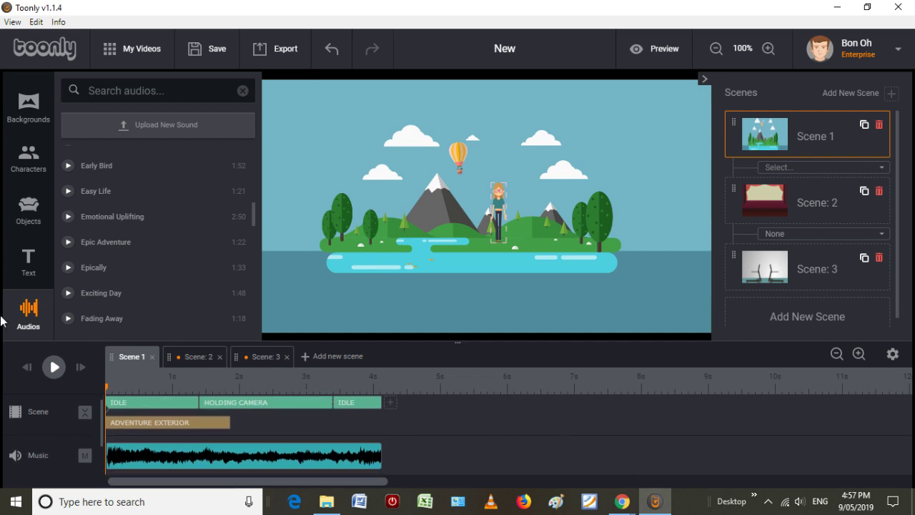
- Upload the chosen Amoxil image into the Objects library as Amoxil.png
click(23, 227)
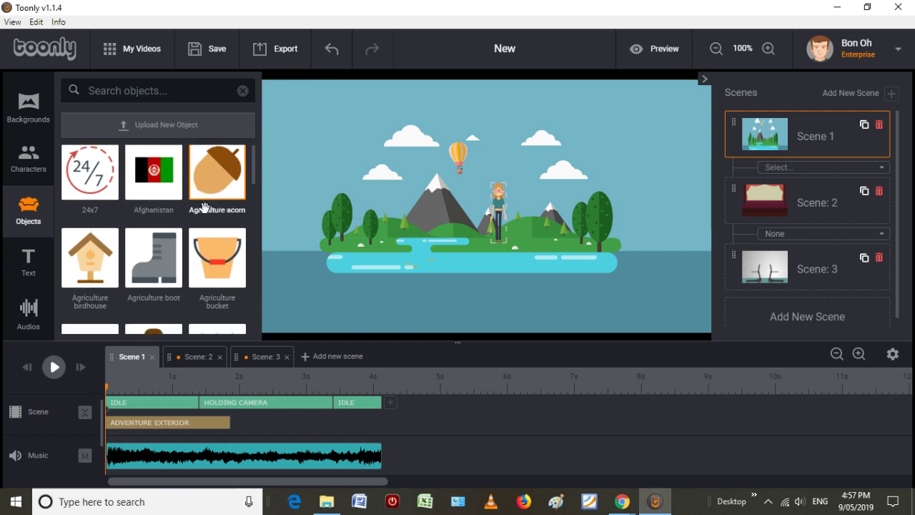
scroll(206, 207, down, 3)
scroll(193, 178, up, 3)
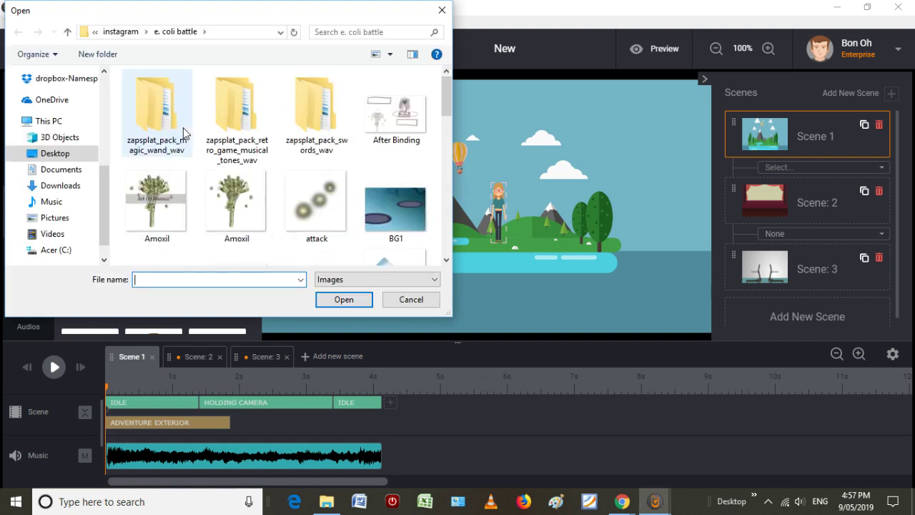
click(239, 190)
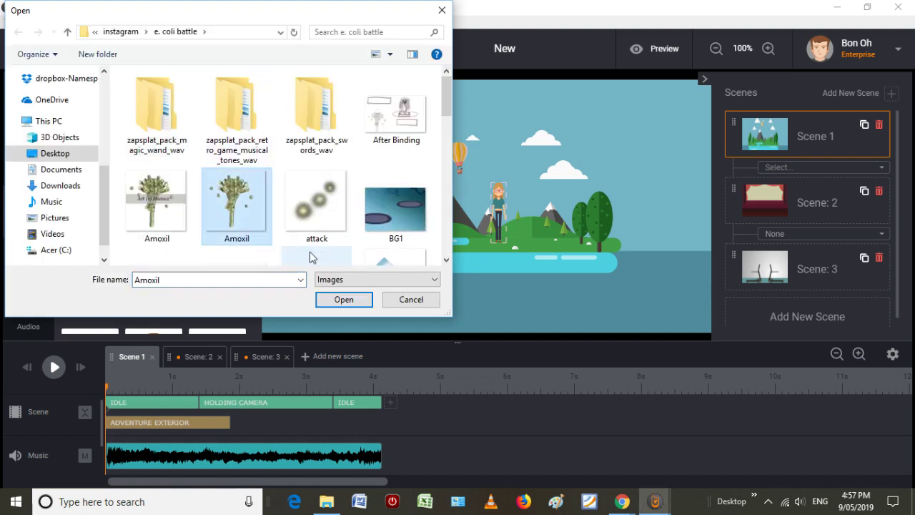
click(352, 302)
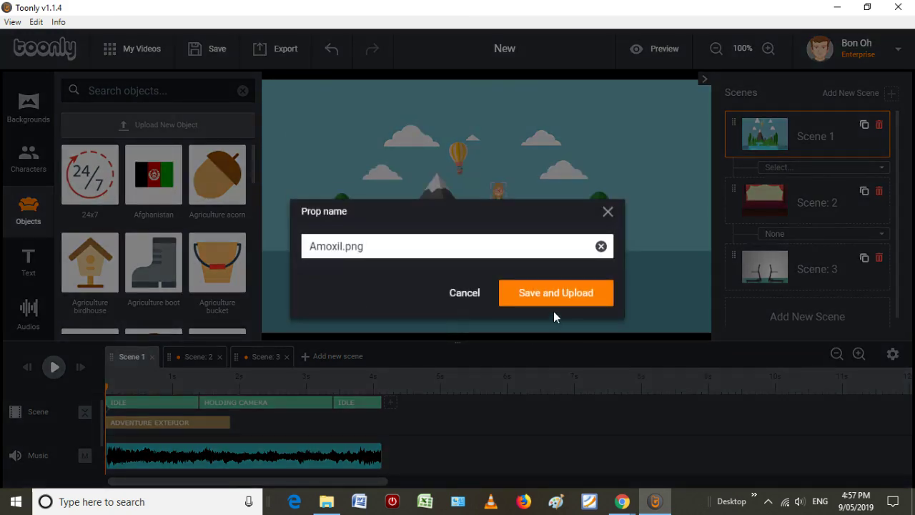
click(548, 293)
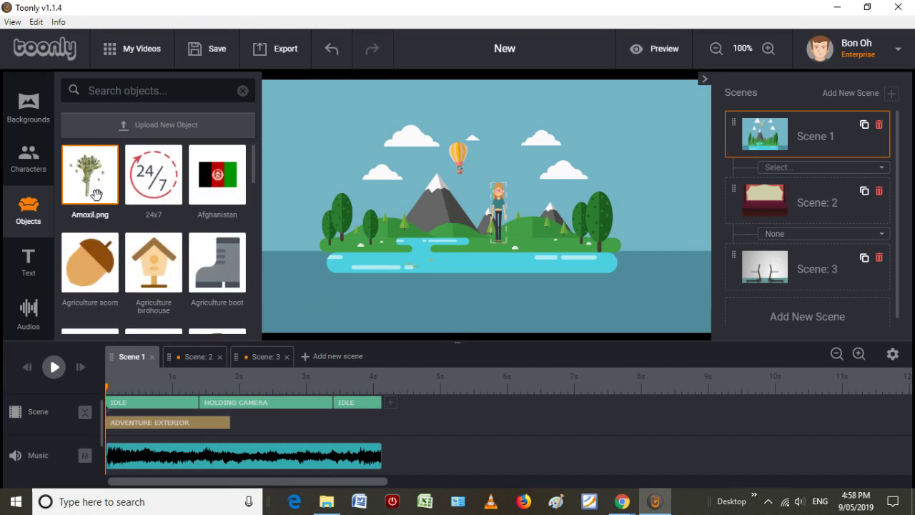
- Place the Amoxil plant in Scene 1, shrink it, and move it to the island's left edge
drag(99, 197, 351, 260)
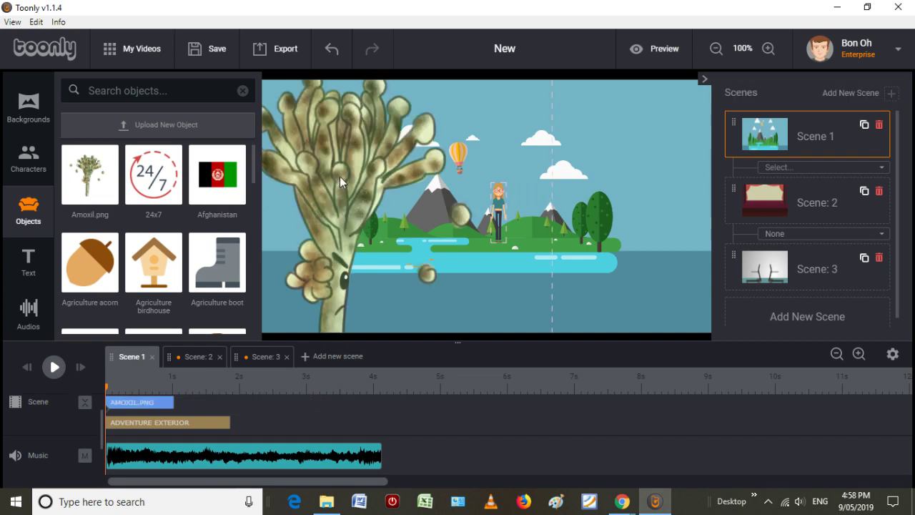
click(339, 176)
drag(409, 292, 394, 289)
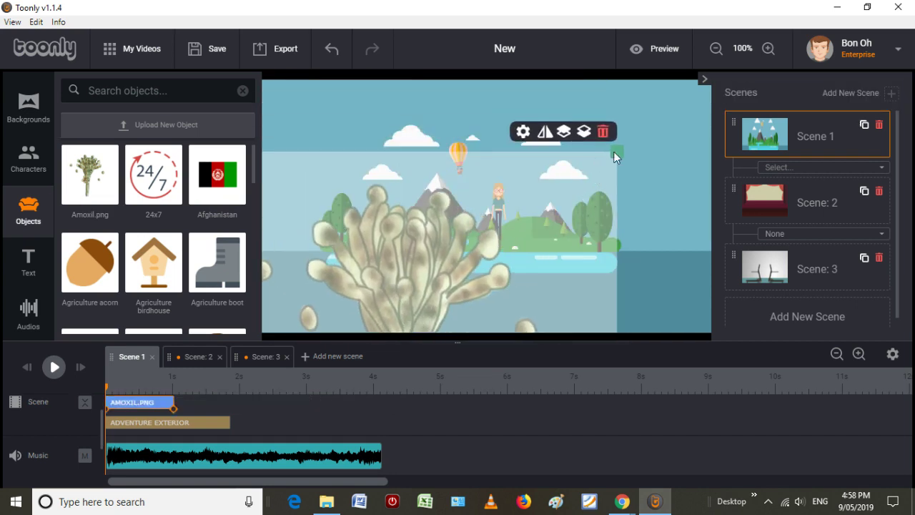
drag(614, 150, 441, 261)
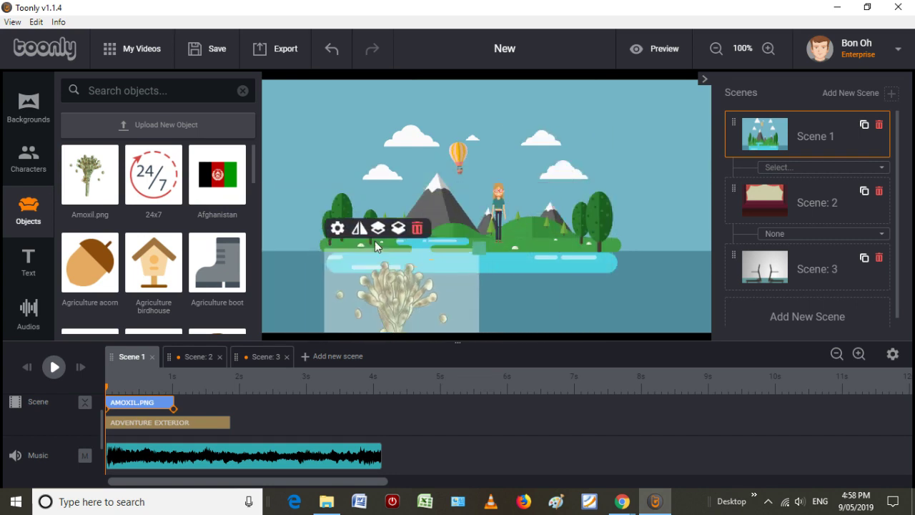
drag(377, 247, 354, 161)
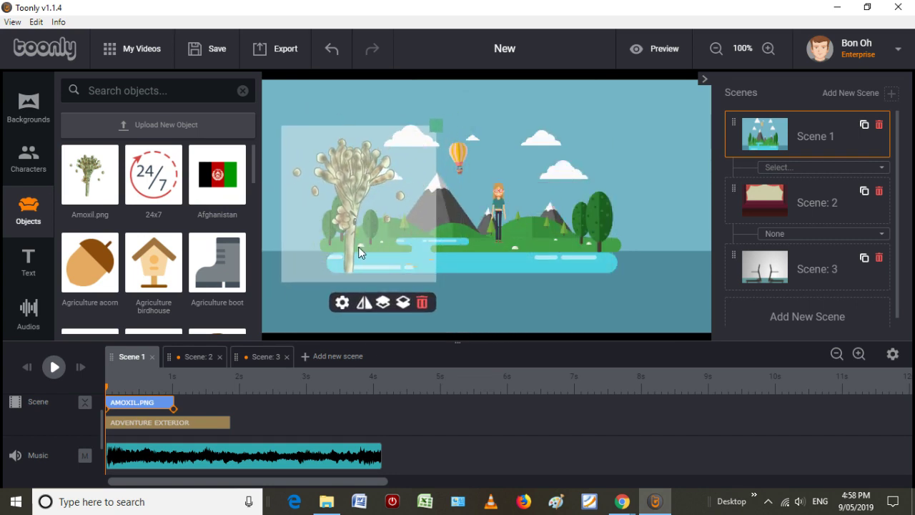
- Set the Amoxil plant's In Effect to Grow and save it
click(342, 302)
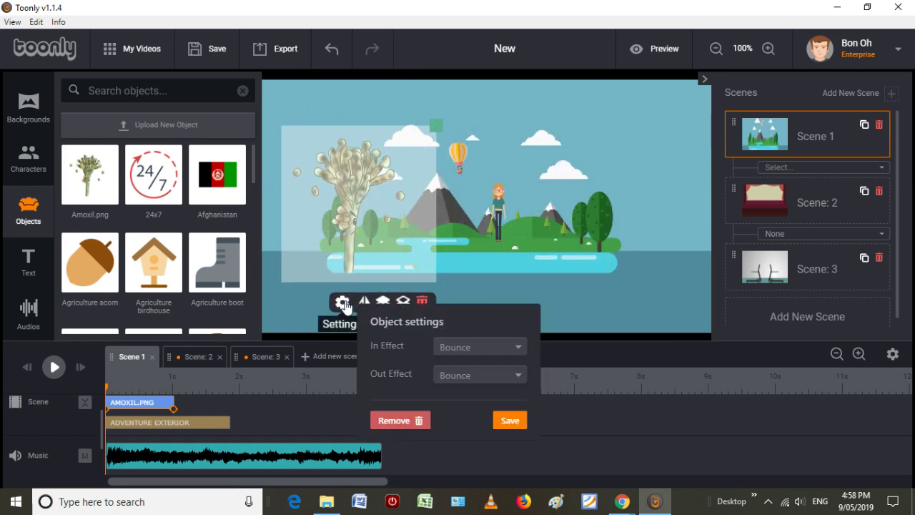
click(483, 350)
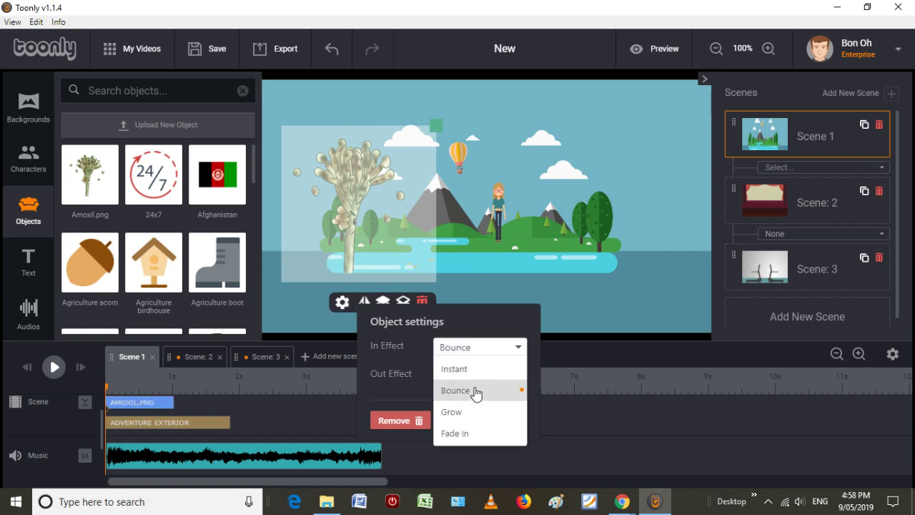
click(476, 420)
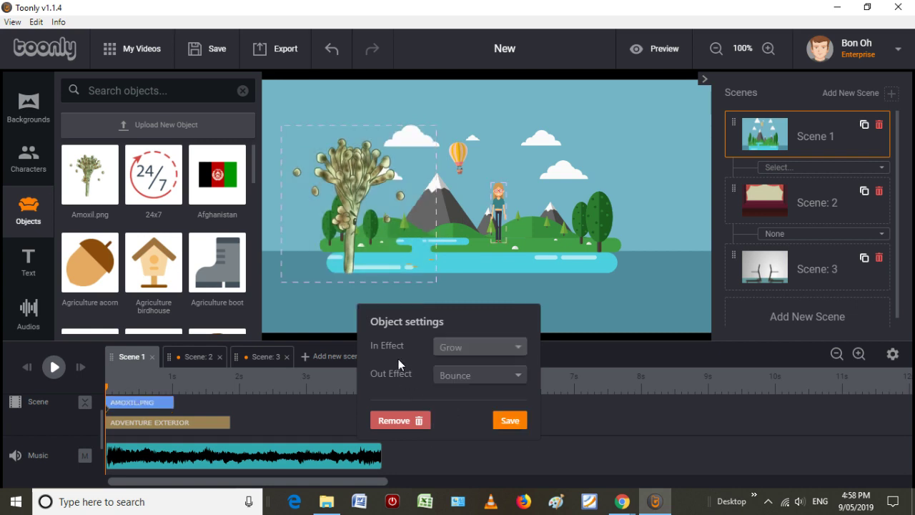
click(507, 422)
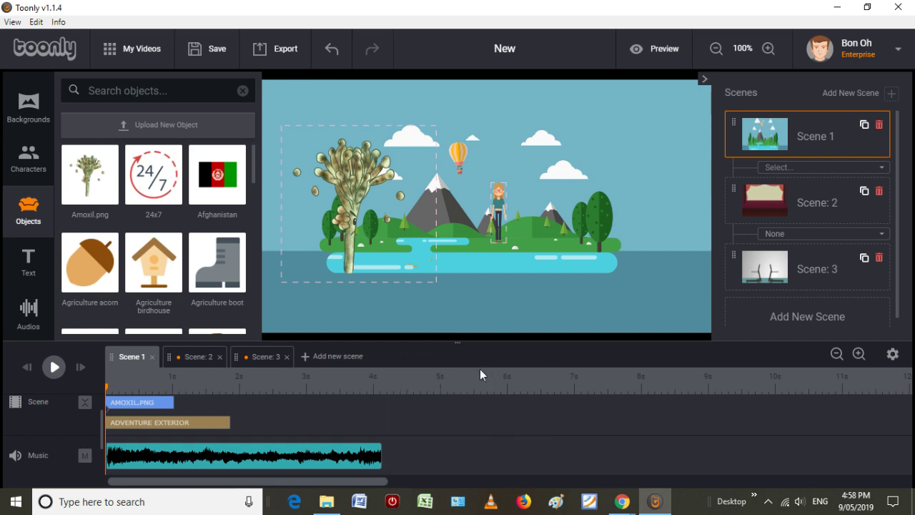
click(499, 227)
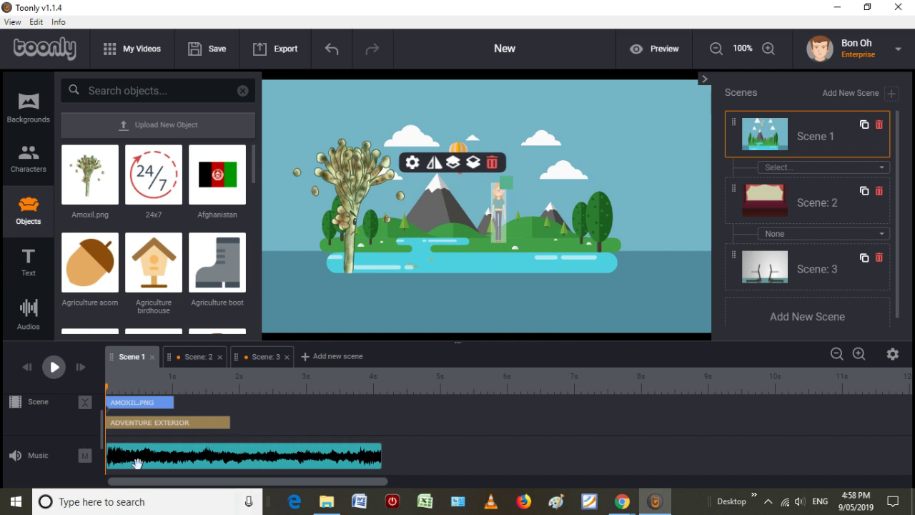
- Open the Characters library and scroll down to the last White American Woman entries
drag(100, 432, 103, 399)
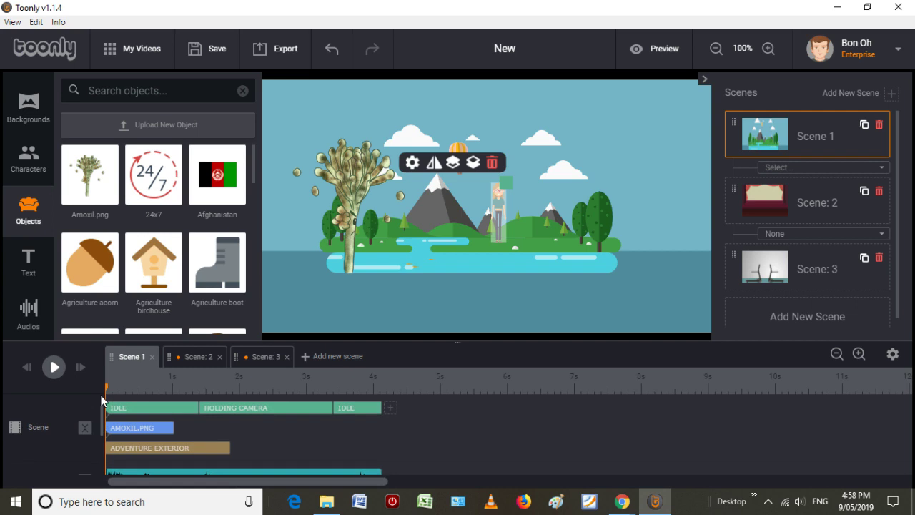
click(27, 154)
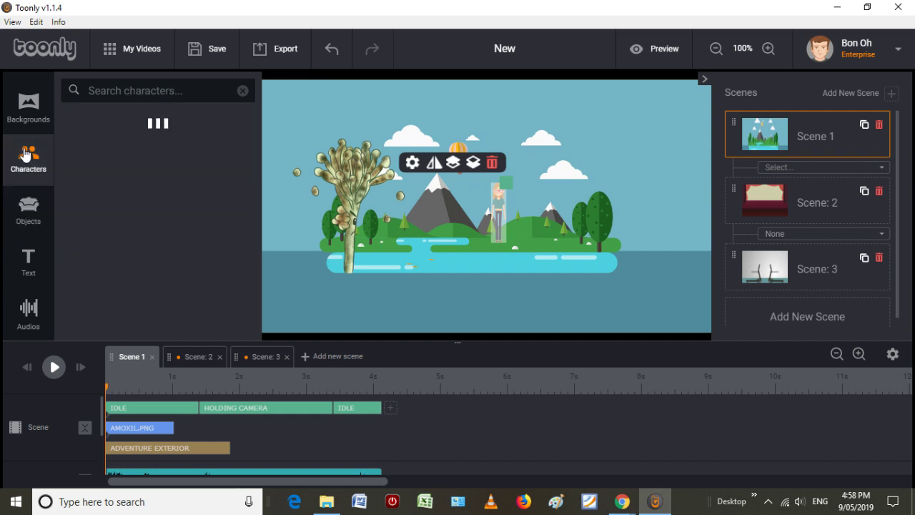
scroll(157, 189, down, 1)
scroll(161, 193, down, 5)
scroll(158, 188, down, 5)
scroll(156, 188, down, 3)
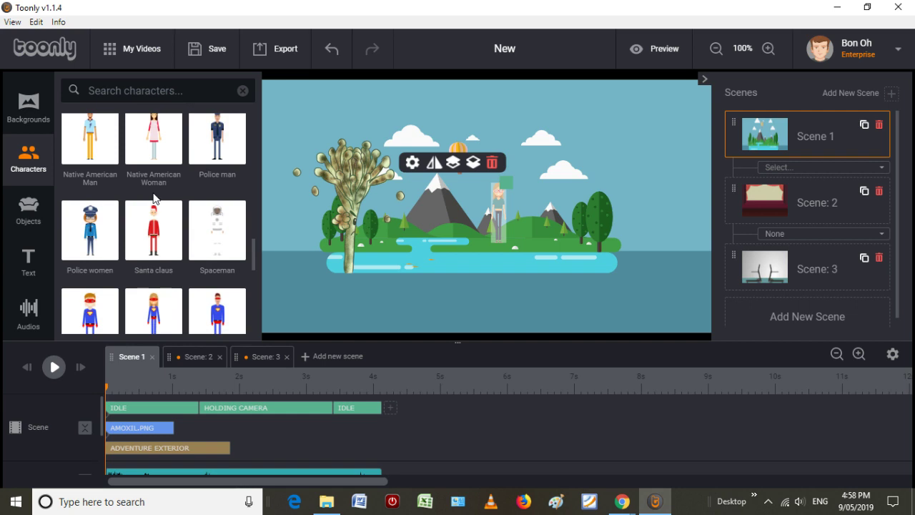
scroll(154, 199, down, 8)
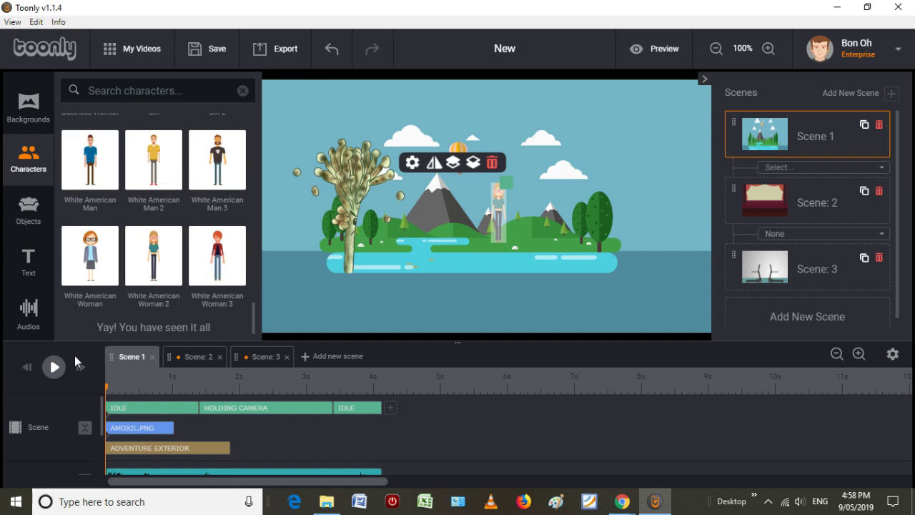
- Play Scene 1's animation, restart it, then stop the playback
click(59, 371)
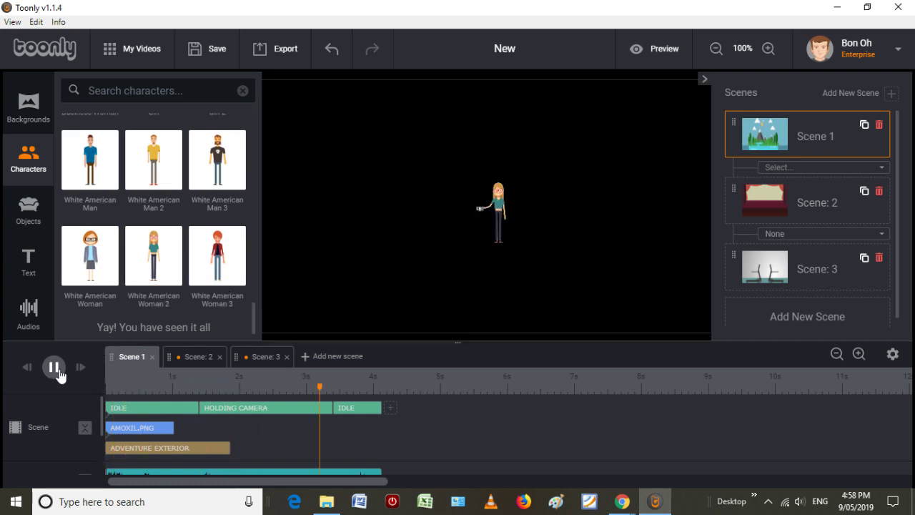
click(58, 372)
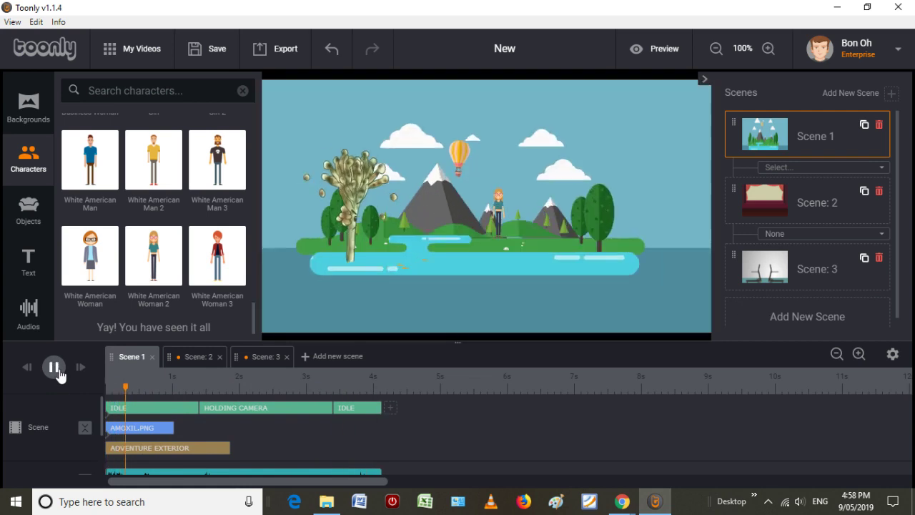
click(58, 372)
- Switch to Scene 2 and watch the video preview with the "hi" text
click(177, 358)
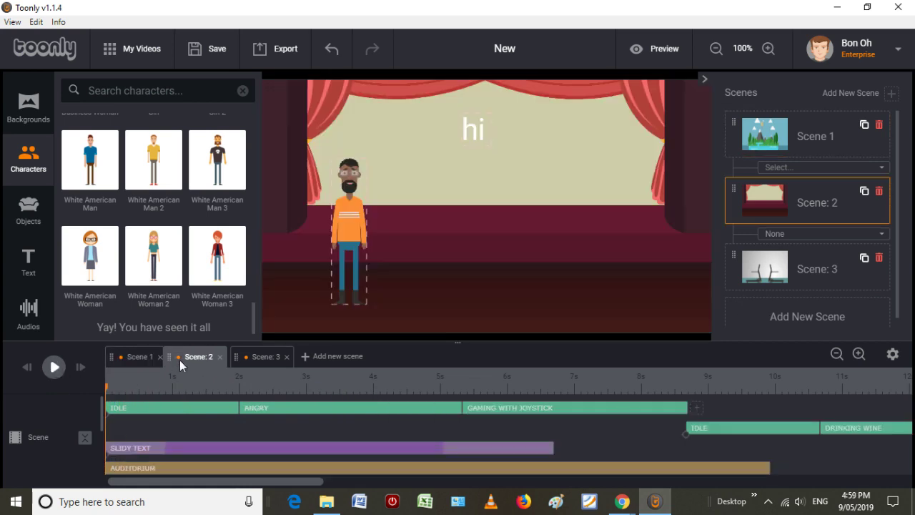
scroll(215, 414, down, 1)
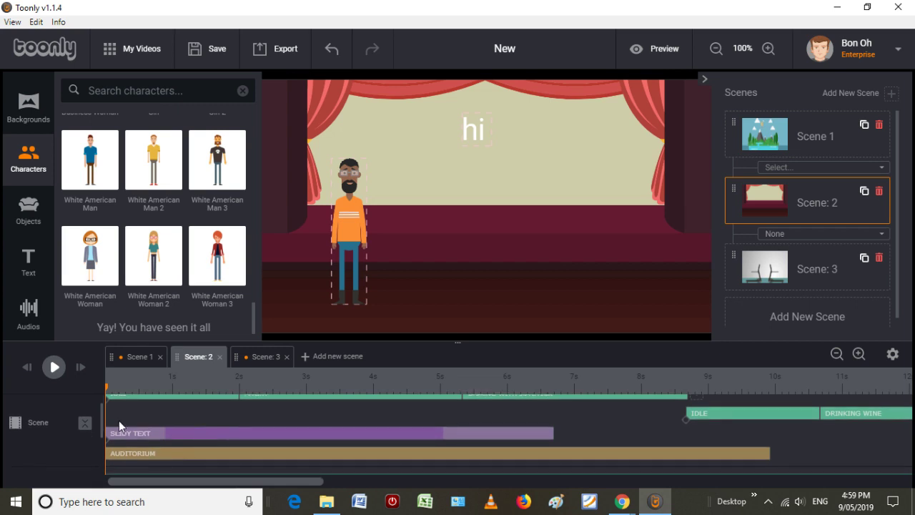
scroll(102, 415, down, 5)
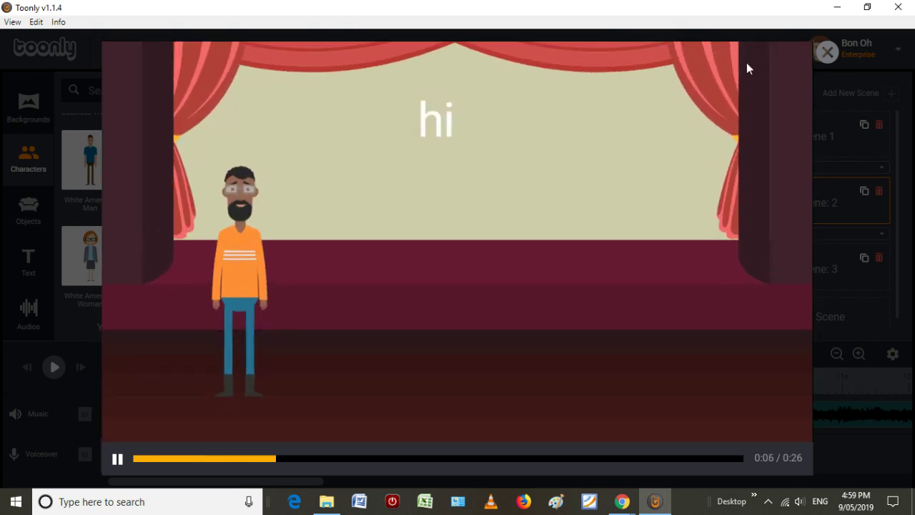
- Close the preview and return to My Videos, discarding the unsaved project
click(829, 53)
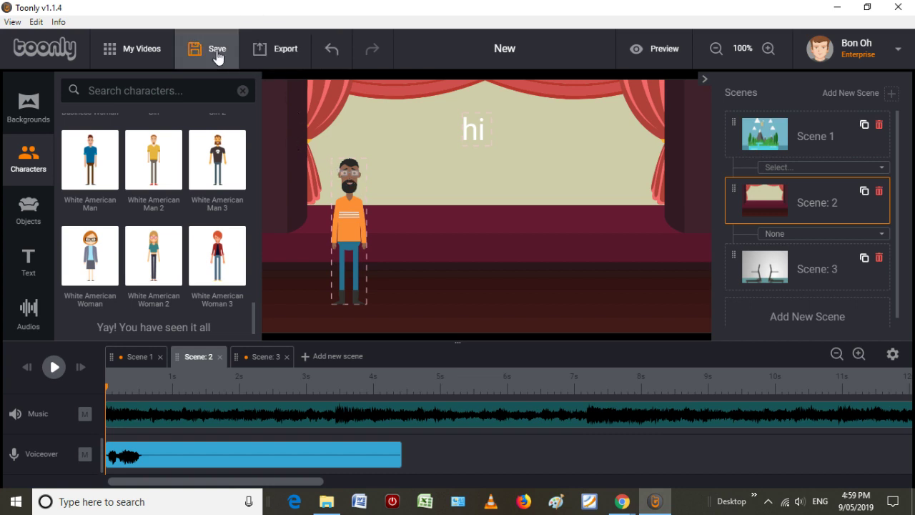
click(120, 48)
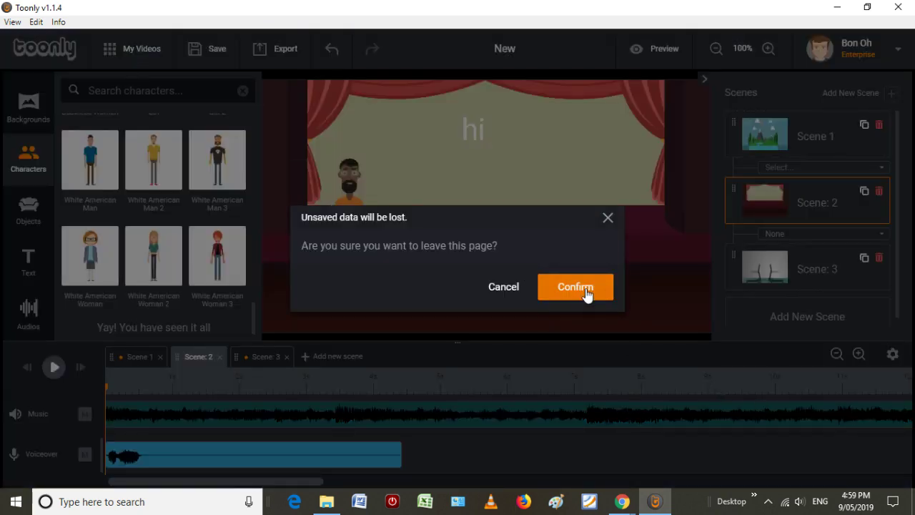
click(586, 294)
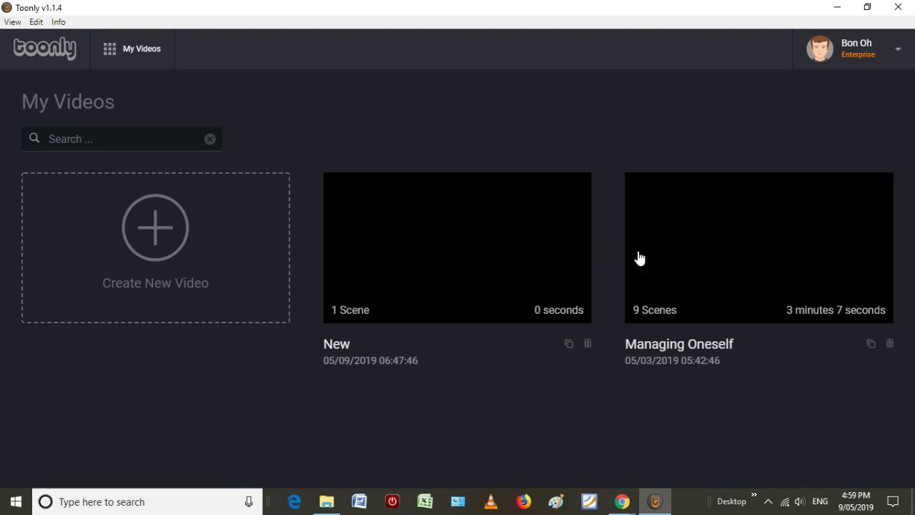
- Open the Managing Oneself video and wait for its Waiting, Saying Hi and Thinking tracks to load
click(741, 263)
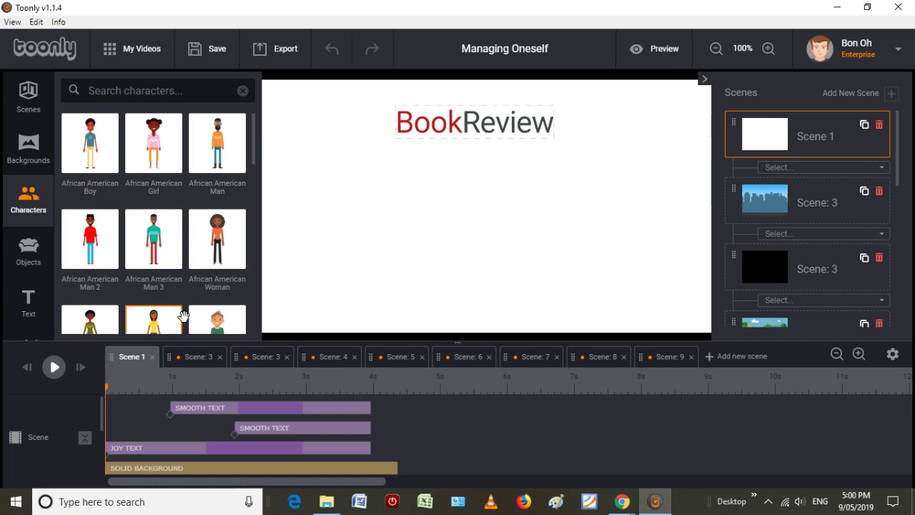
mouse_move(100, 405)
mouse_down()
mouse_move(95, 460)
mouse_move(108, 402)
mouse_up()
- Step past the BookReview title to the third scene, showing the standing man with Yoga, Gym, Education Book, Church tracks
click(169, 357)
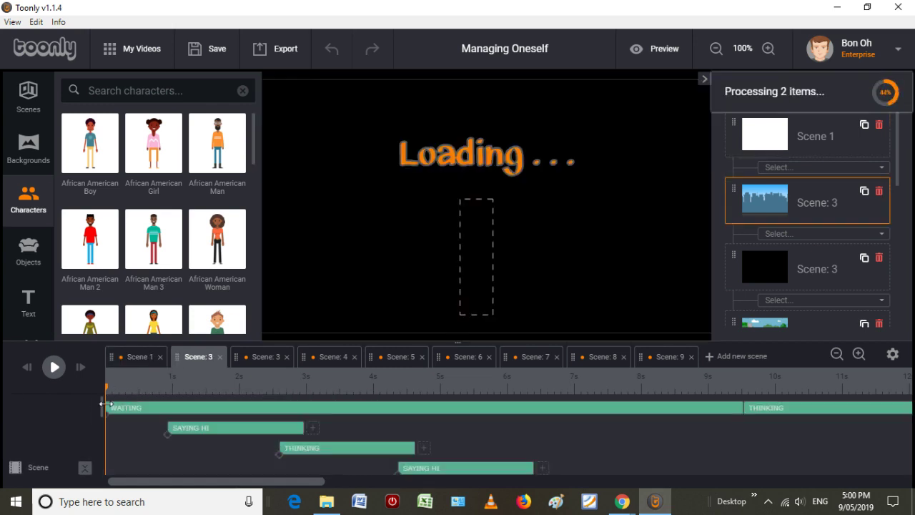
scroll(105, 404, down, 5)
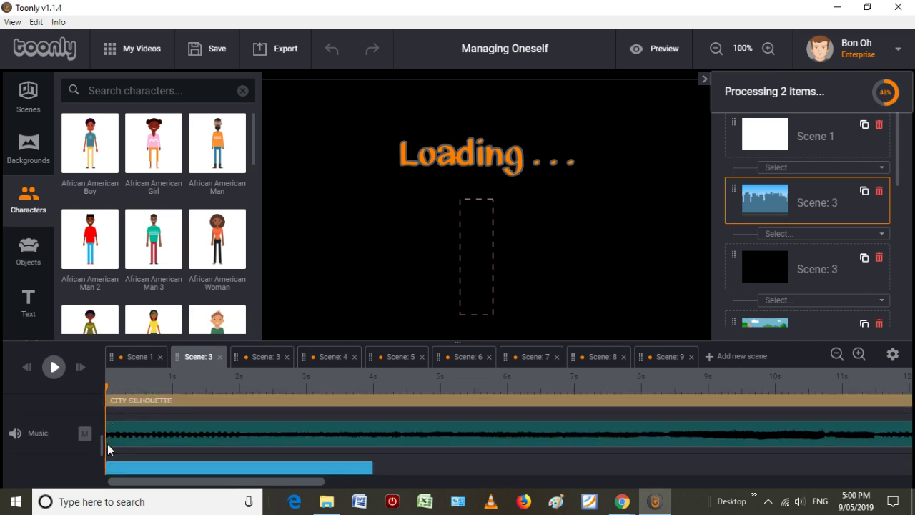
scroll(108, 458, down, 3)
scroll(104, 472, down, 3)
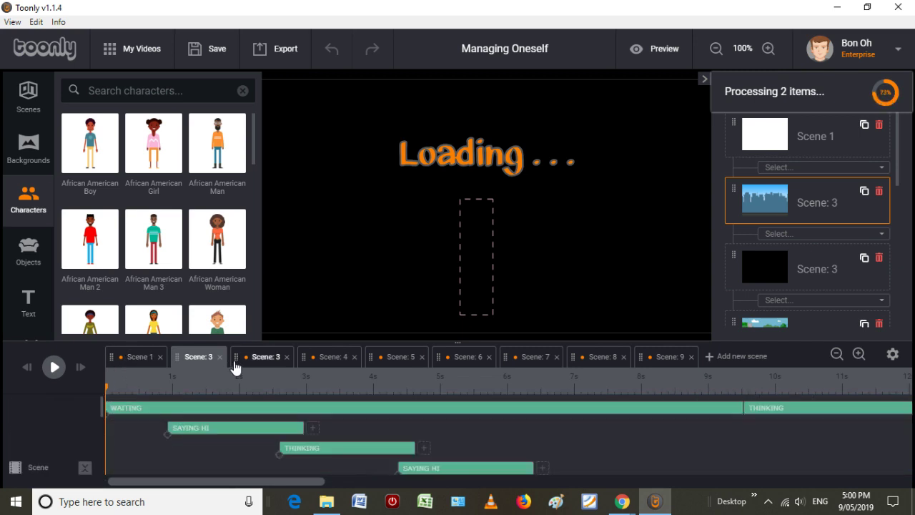
click(257, 356)
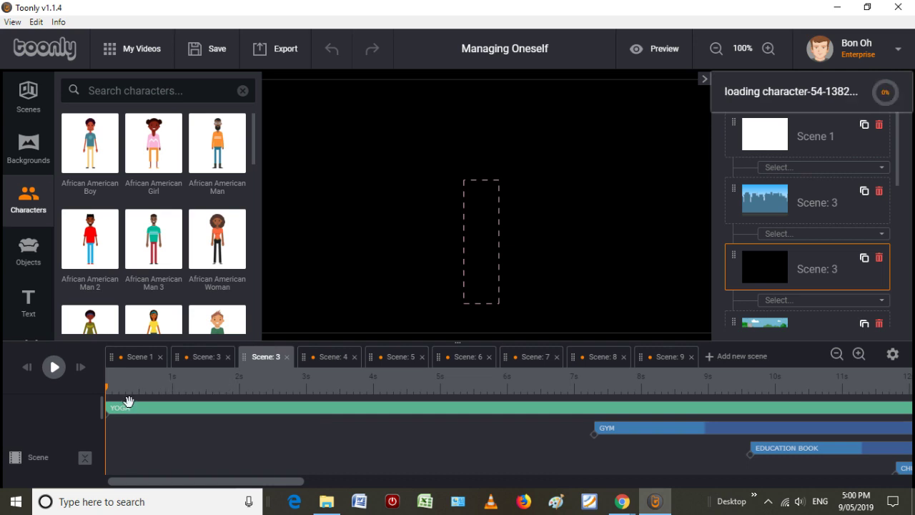
drag(212, 481, 357, 474)
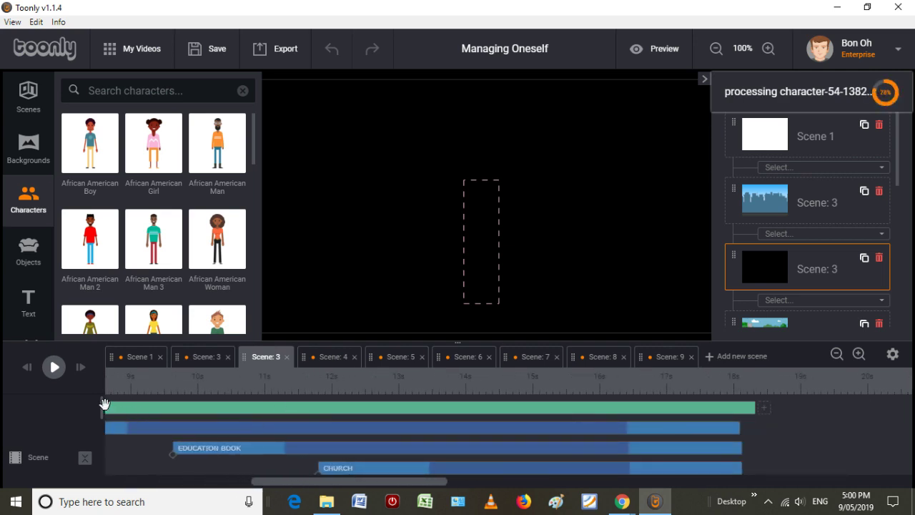
drag(102, 404, 116, 389)
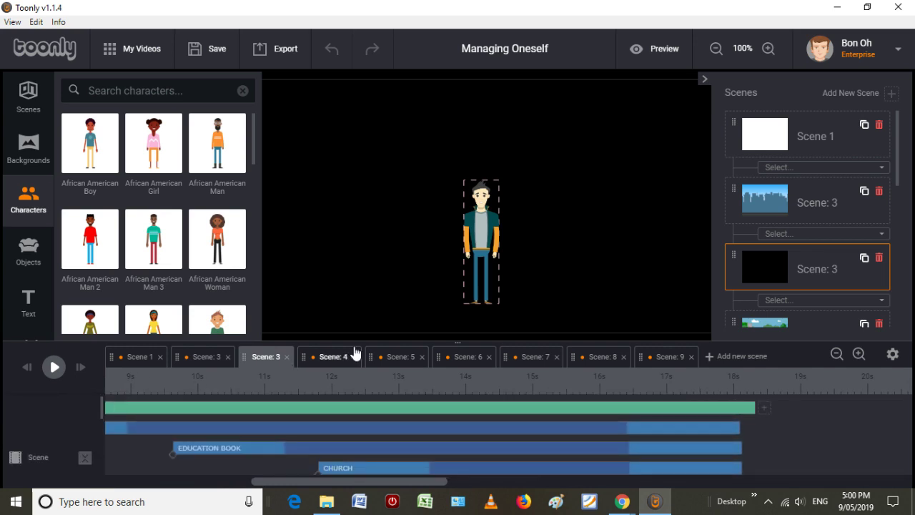